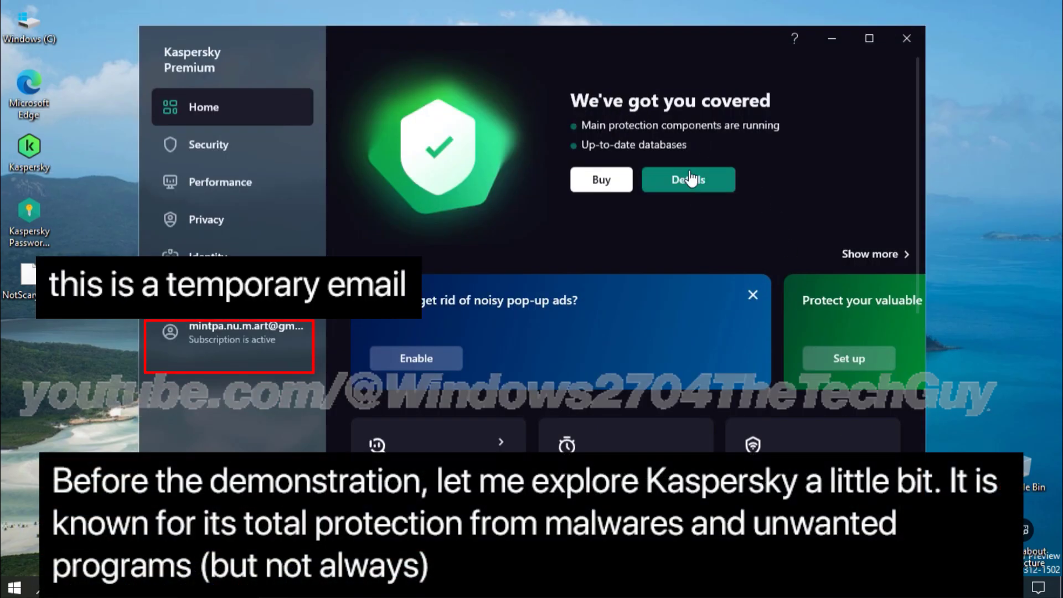
# - Browse the Home page and review the recommendations in the Notification Center, dismissing the Windows Security notification
pyautogui.scroll(-1, 612, 291)
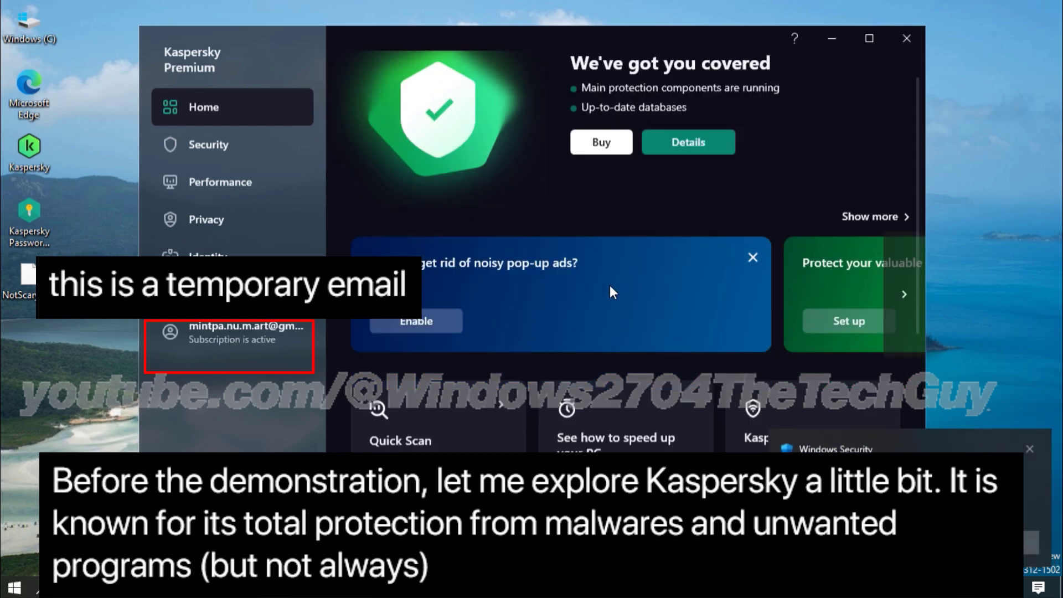
pyautogui.scroll(-1, 609, 285)
pyautogui.click(1028, 449)
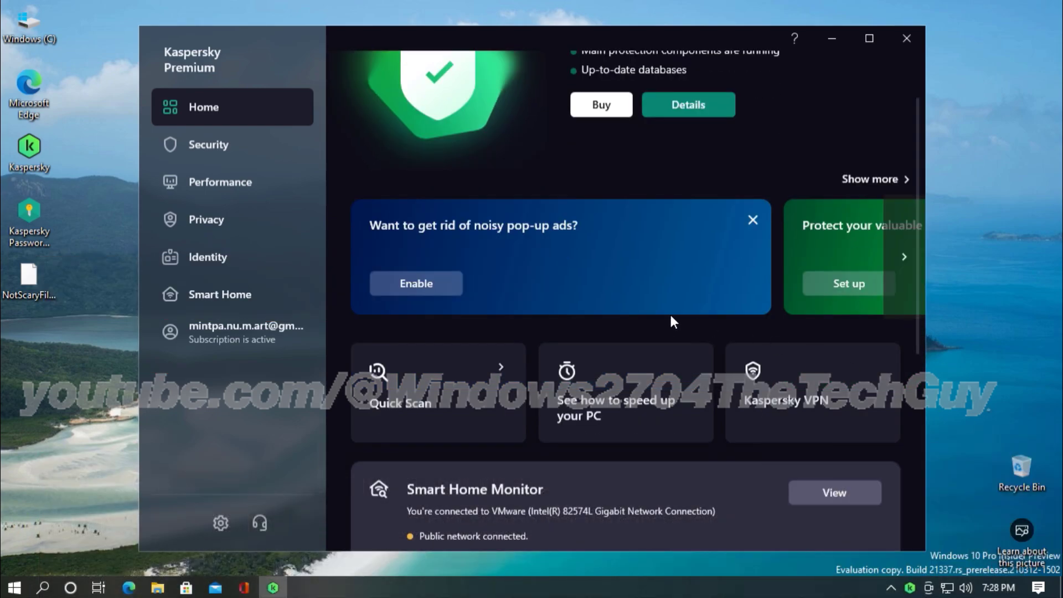
pyautogui.scroll(-1, 633, 314)
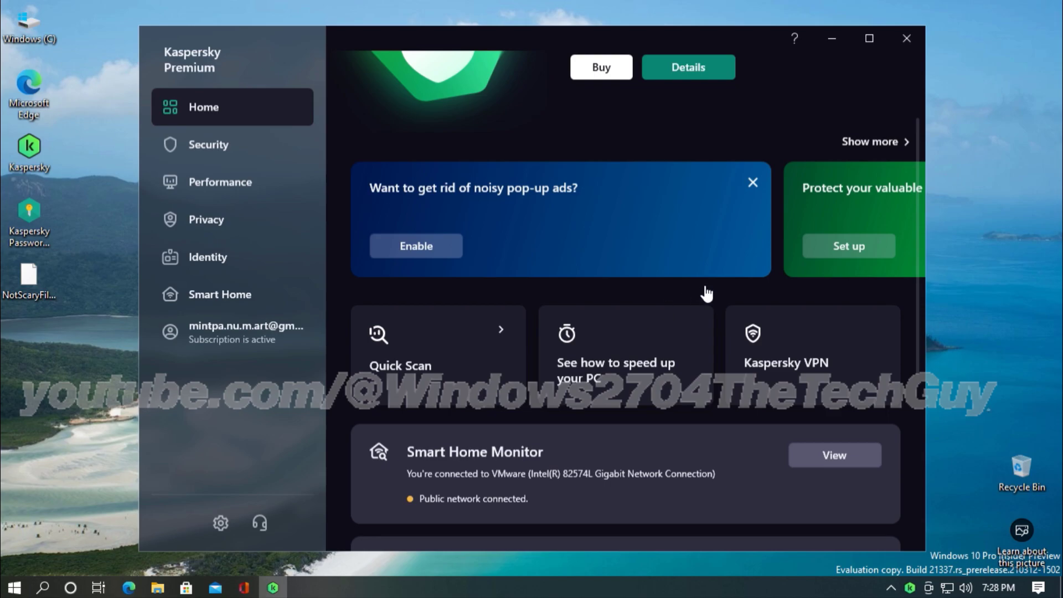
pyautogui.scroll(-1, 700, 297)
pyautogui.moveTo(890, 184)
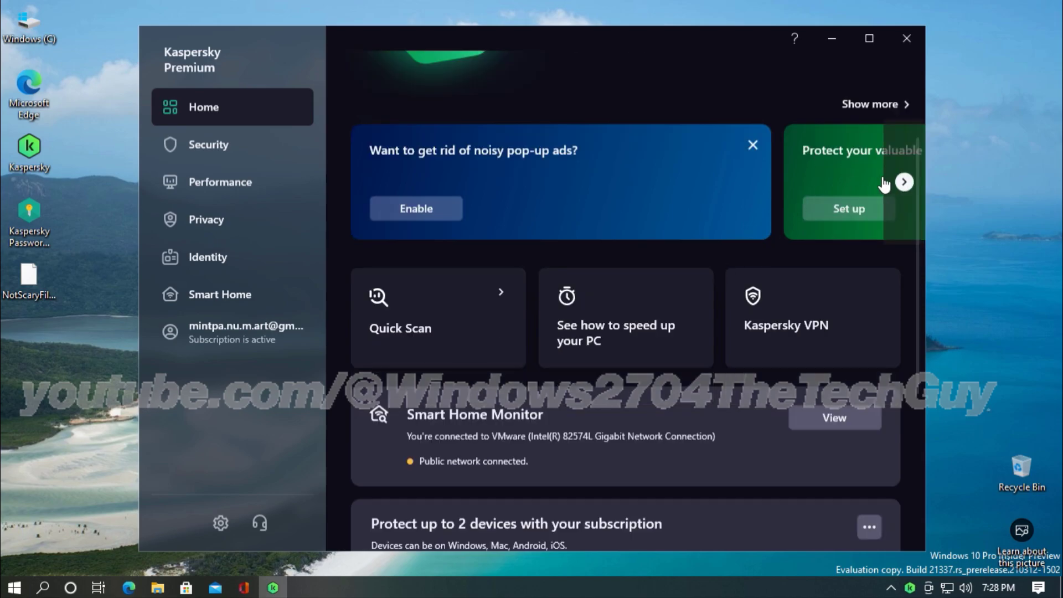
pyautogui.click(876, 186)
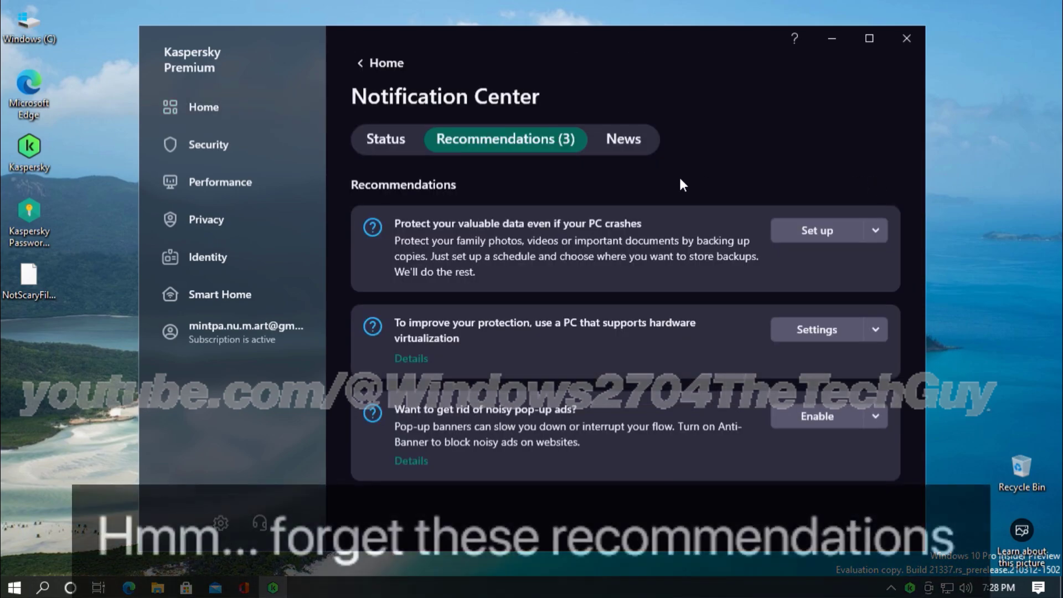
pyautogui.click(367, 62)
# - View the full activity timeline from the Home page and return to Home
pyautogui.scroll(-5, 599, 332)
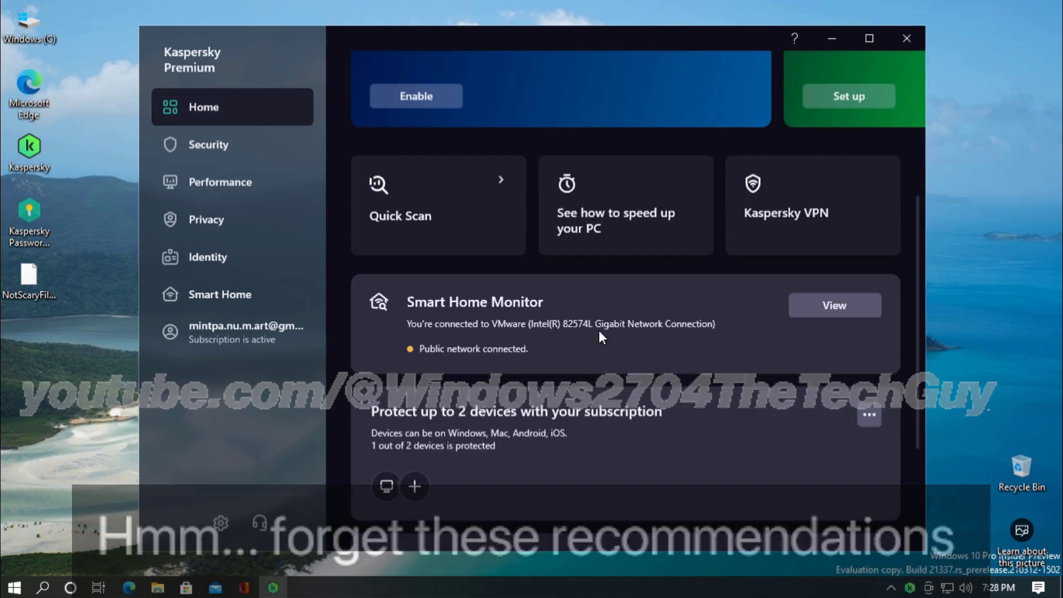
pyautogui.scroll(-1, 599, 330)
pyautogui.click(427, 504)
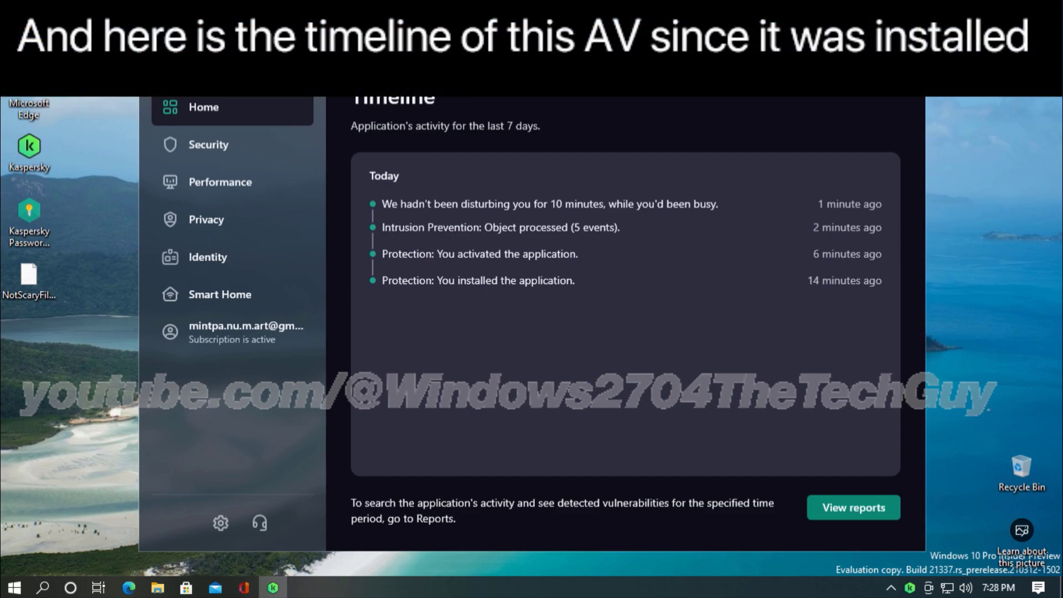
pyautogui.click(374, 64)
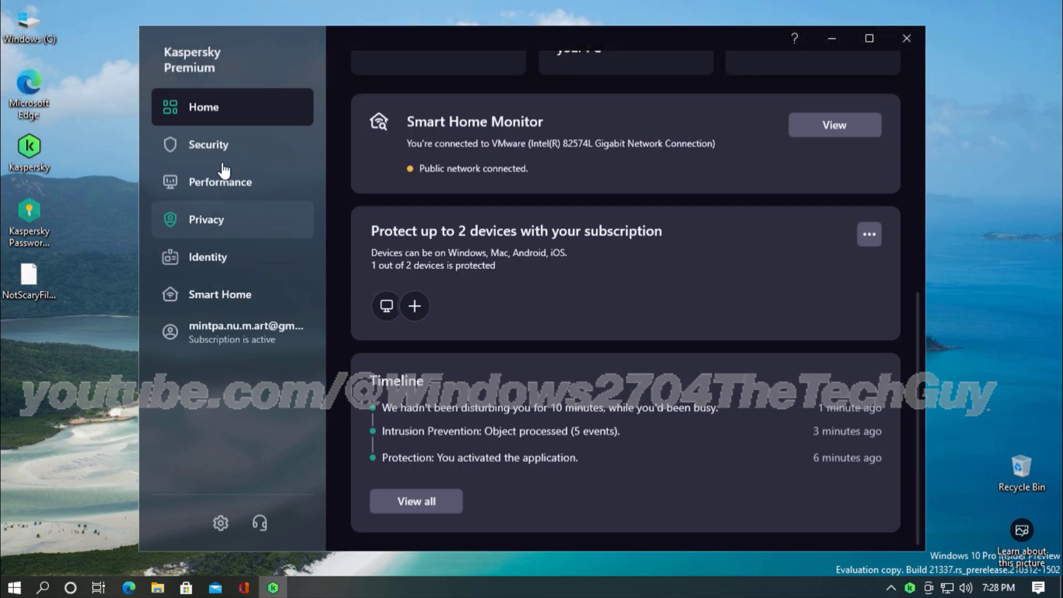
# - Review the protection tools on the Security page, from scanning through Network Monitor to the browser extension
pyautogui.click(223, 157)
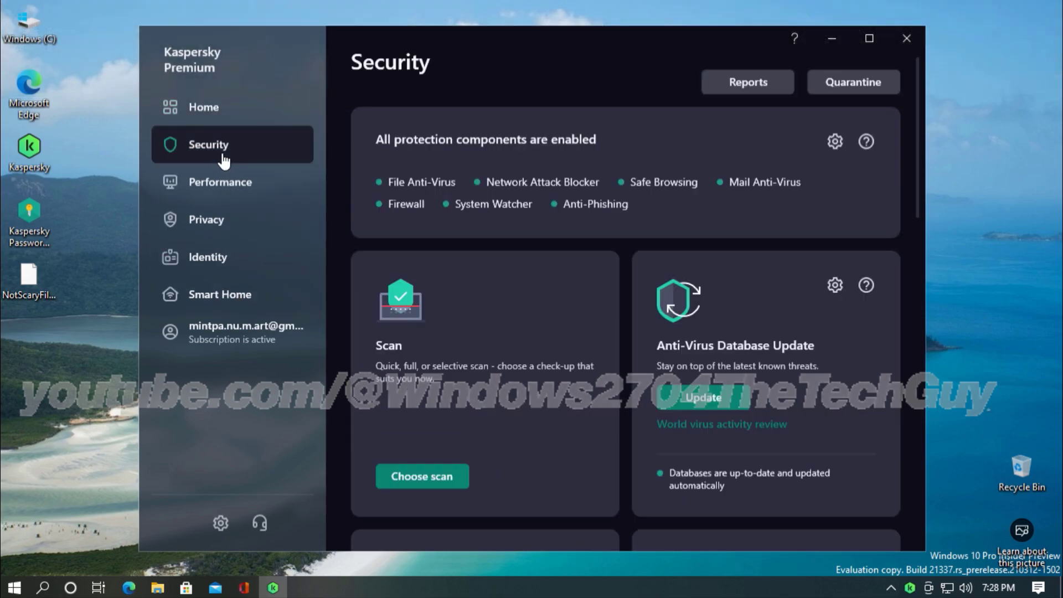
pyautogui.scroll(-2, 541, 334)
pyautogui.scroll(-8, 540, 335)
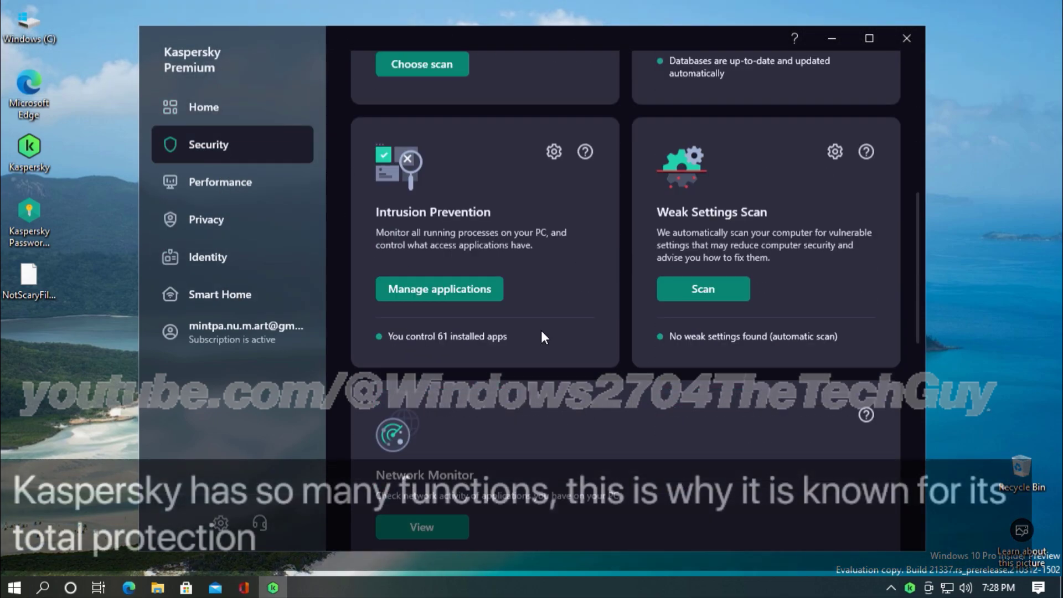
pyautogui.scroll(-3, 514, 290)
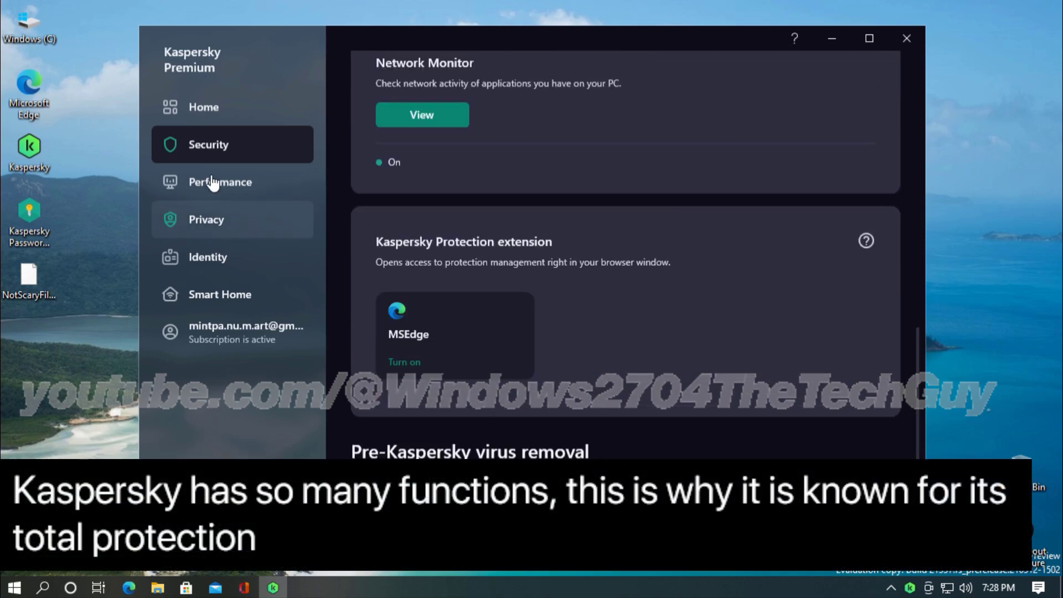
# - Look through the Performance, Privacy, Identity, Smart Home and Security pages, ending on the Home page's protection status
pyautogui.click(217, 183)
pyautogui.click(233, 224)
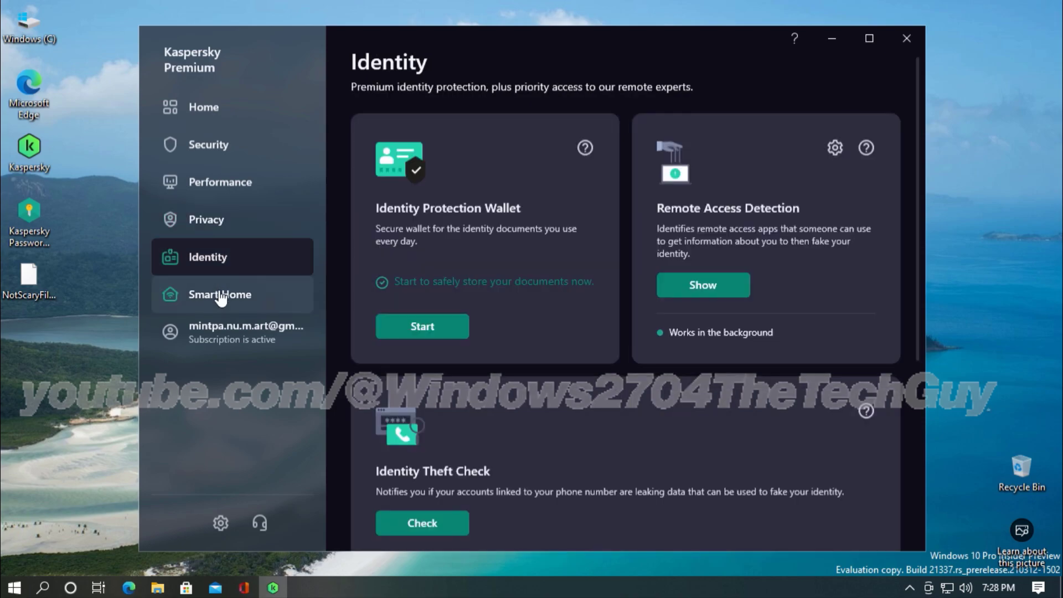
pyautogui.click(220, 294)
pyautogui.click(215, 116)
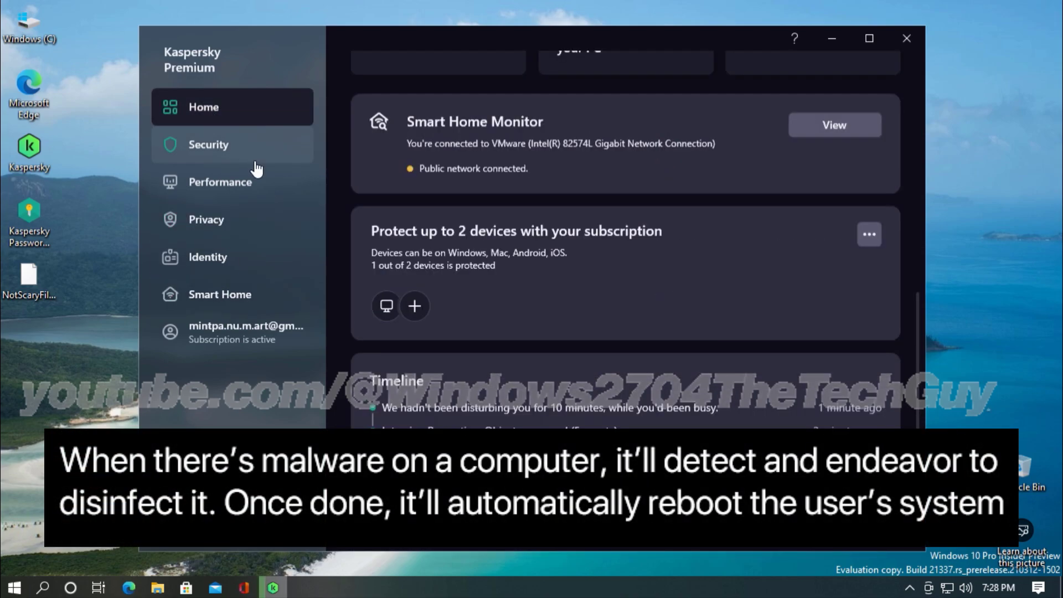
pyautogui.click(232, 145)
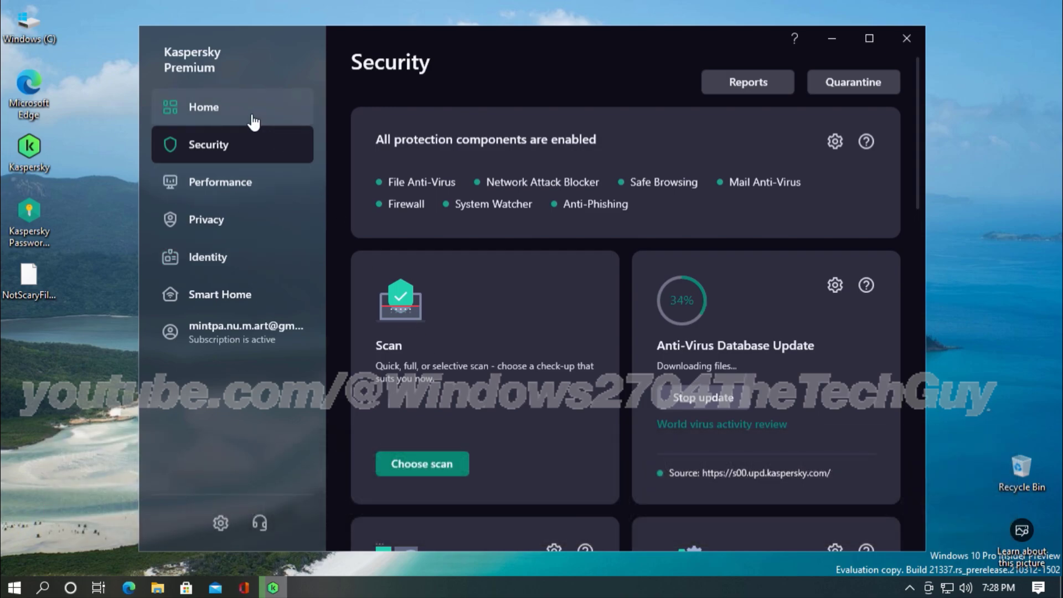
pyautogui.click(253, 117)
pyautogui.scroll(2, 481, 254)
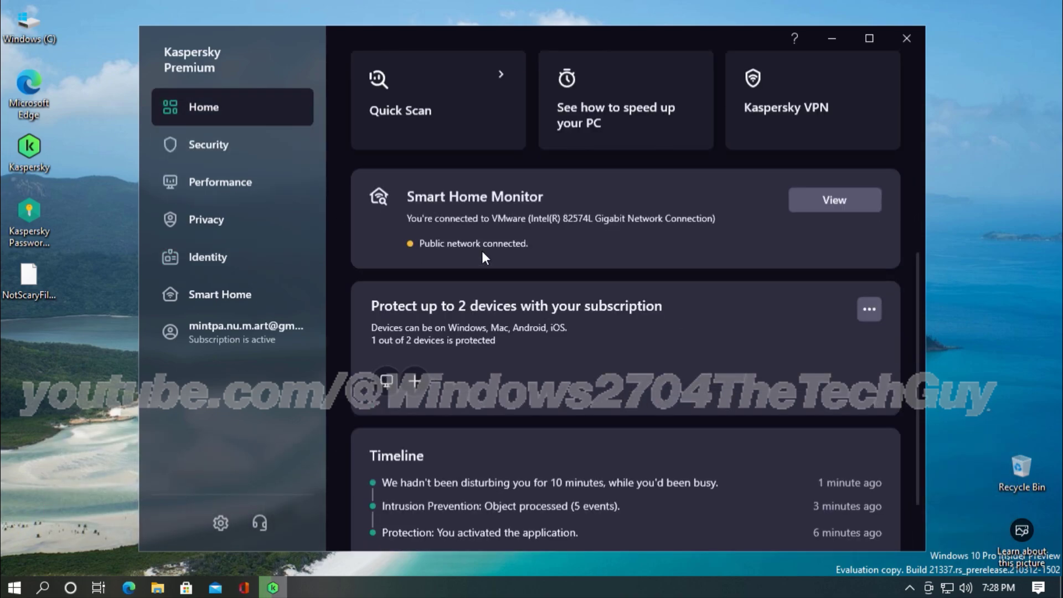
pyautogui.scroll(5, 481, 252)
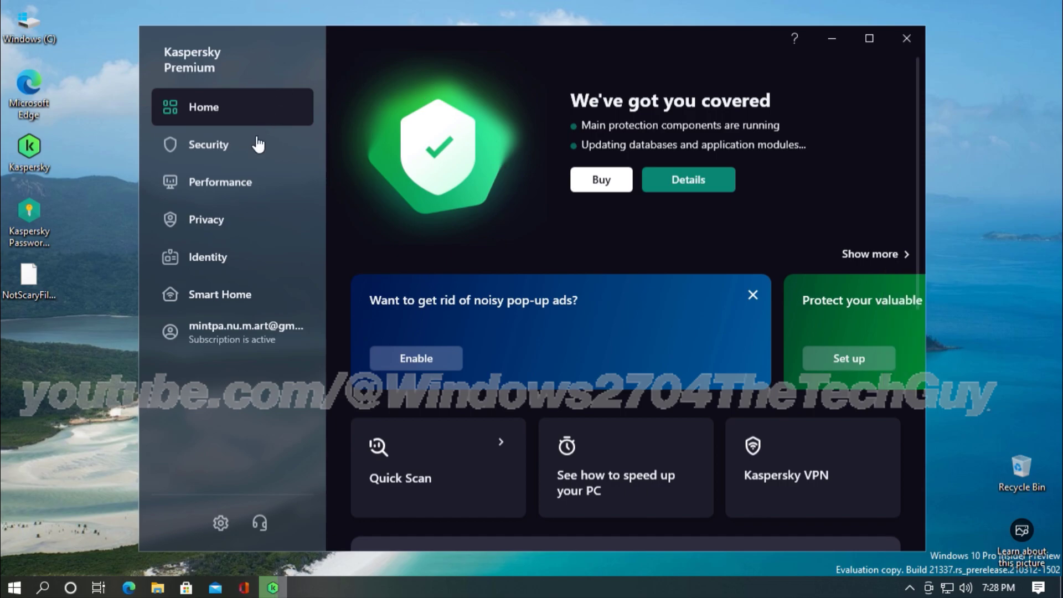
# - Open the Security settings to view the essential protection components
pyautogui.click(220, 522)
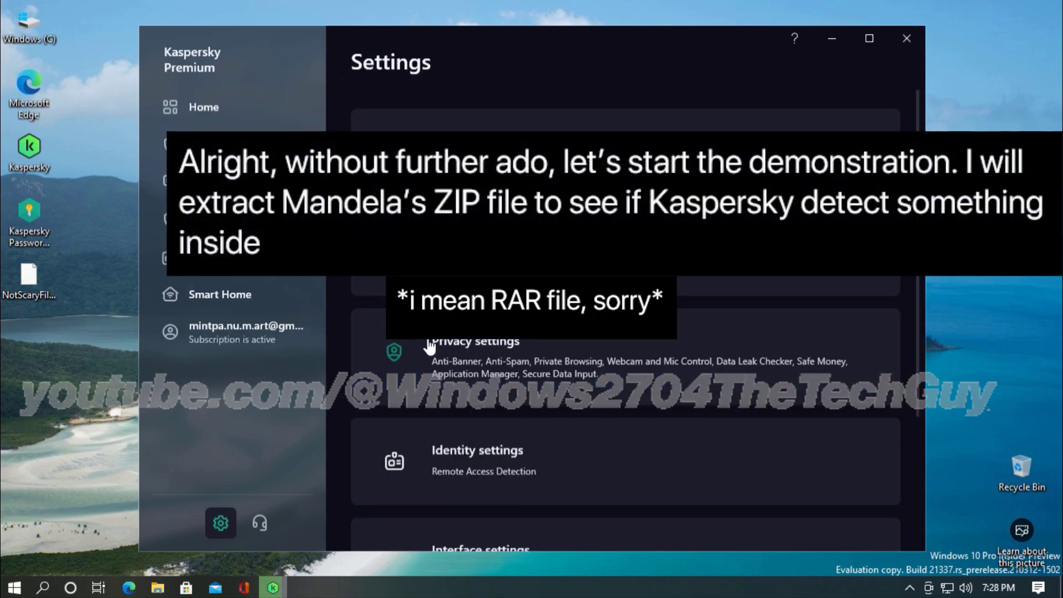
pyautogui.click(626, 202)
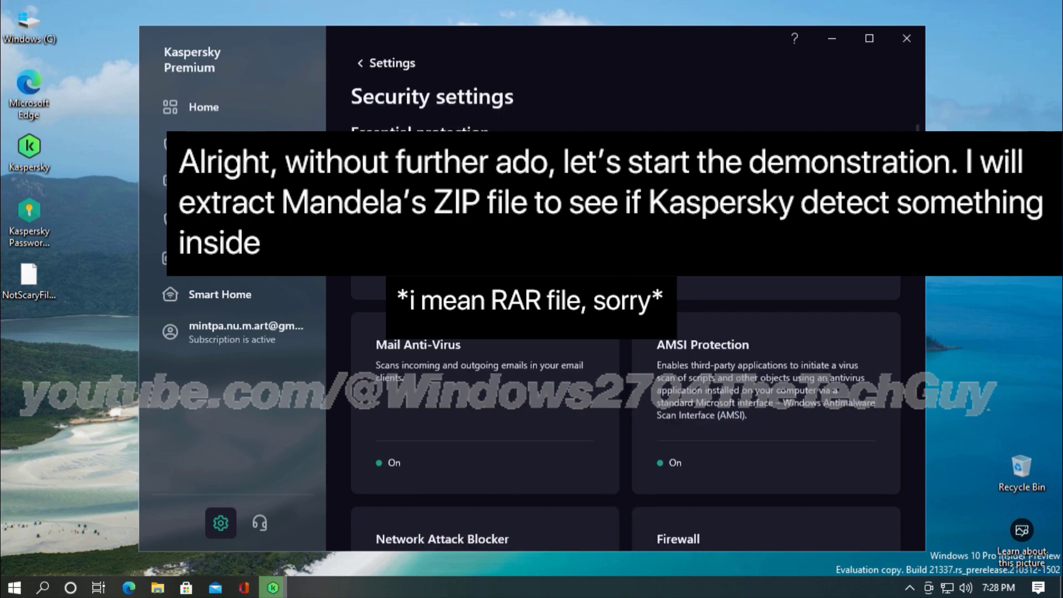
# - Extract NotScaryFile.rar directly onto the desktop, entering the archive password
pyautogui.doubleClick(51, 281)
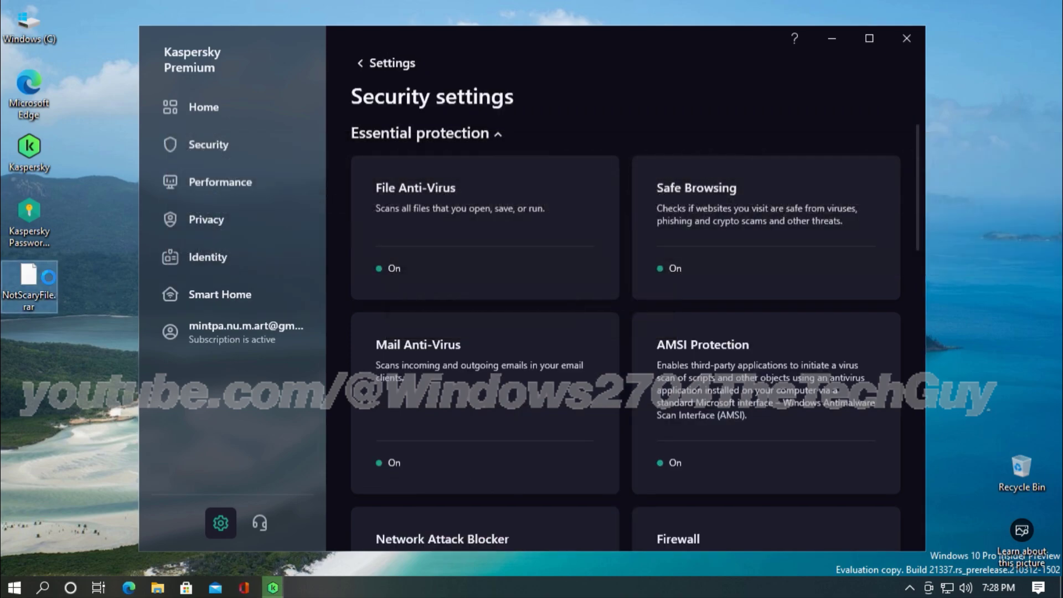
pyautogui.rightClick(48, 277)
pyautogui.moveTo(229, 307)
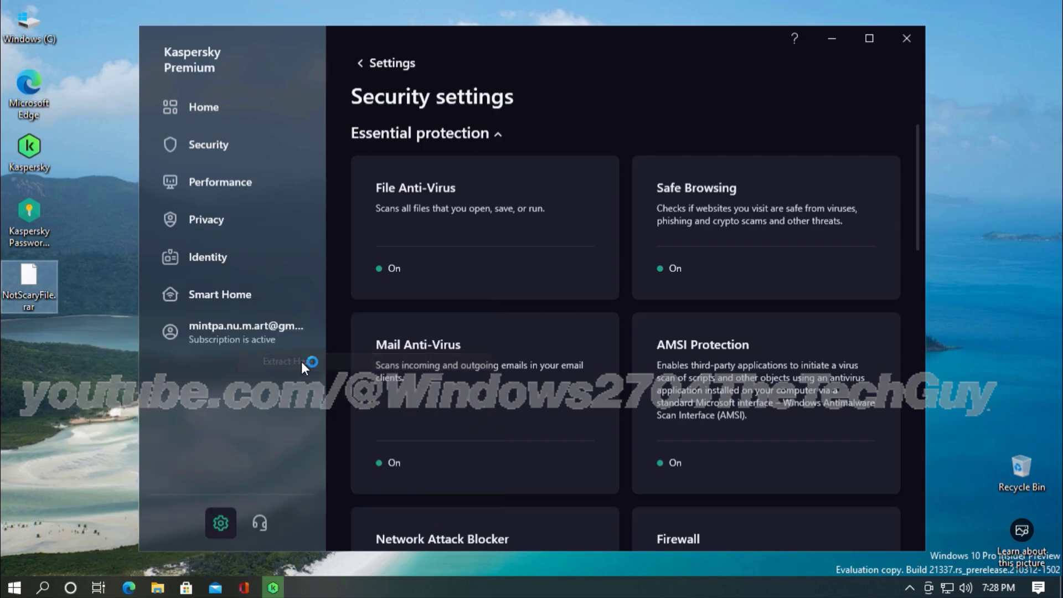
pyautogui.click(301, 361)
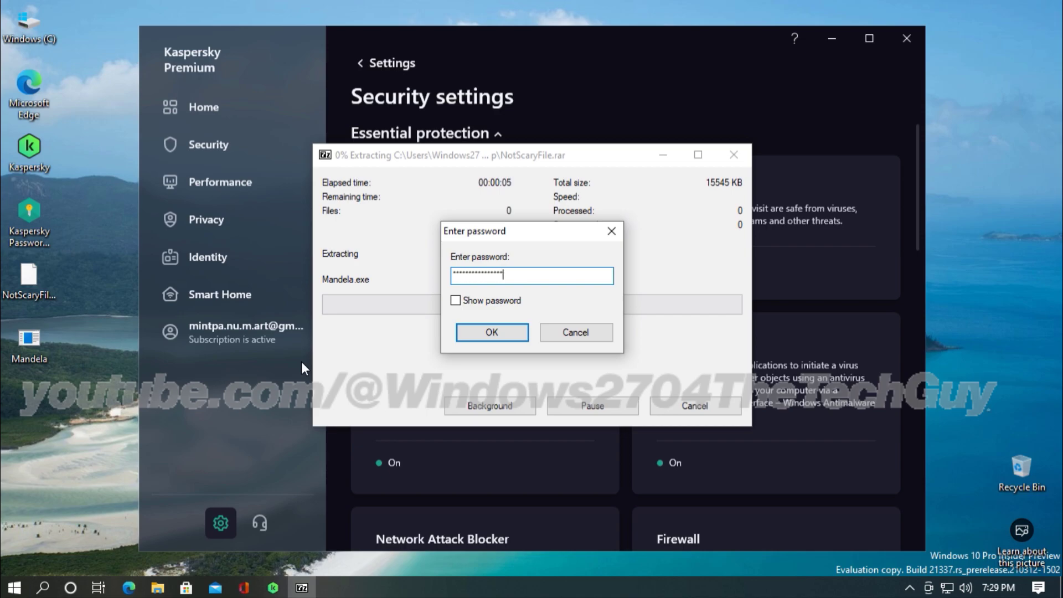
pyautogui.press('Return')
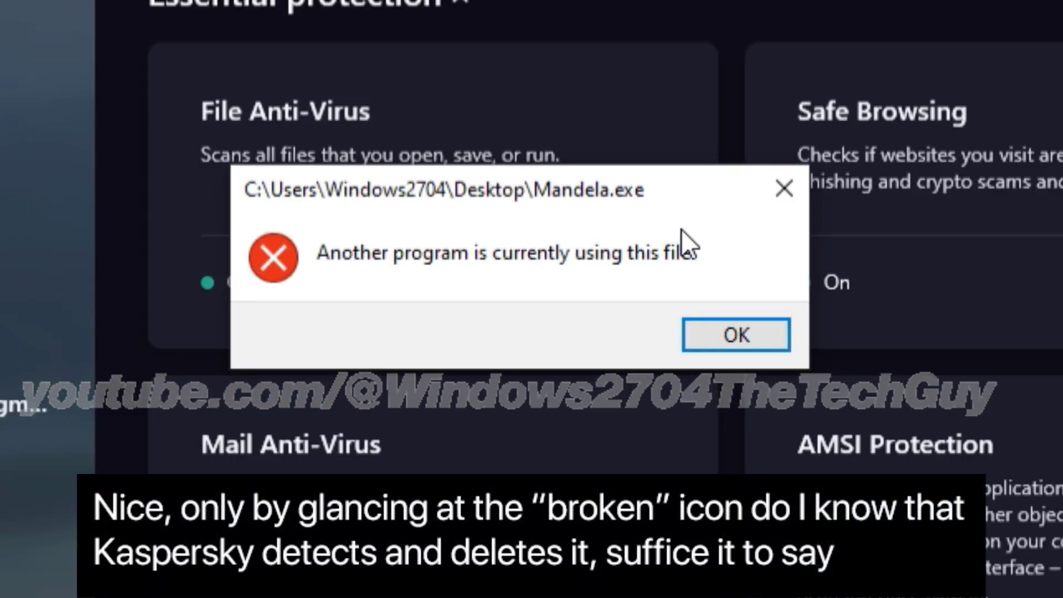
# - Dismiss the Mandela.exe error and open the protection issue's details from the Home page
pyautogui.click(755, 321)
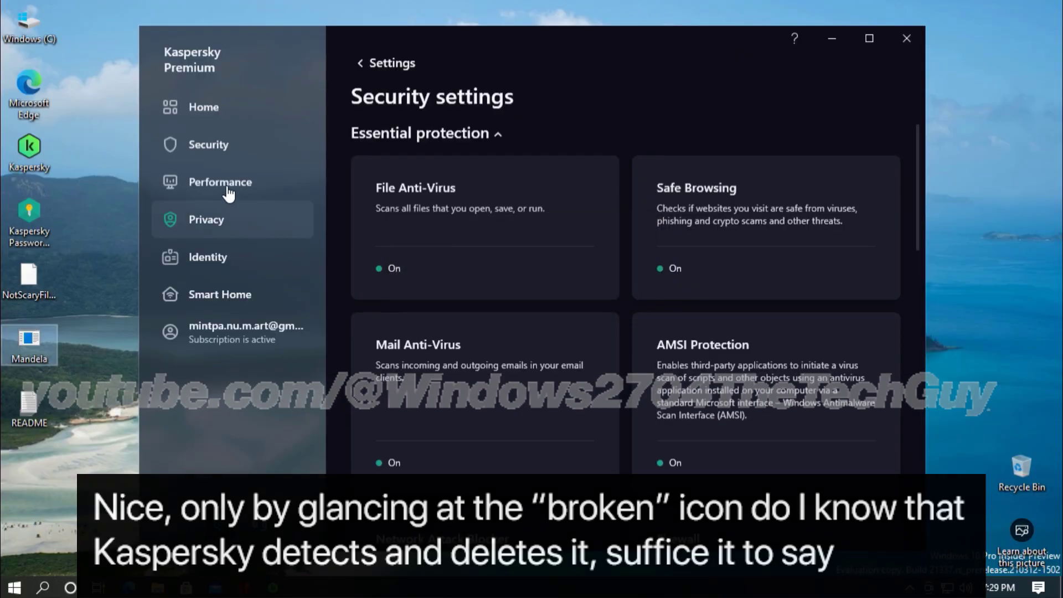
pyautogui.click(229, 148)
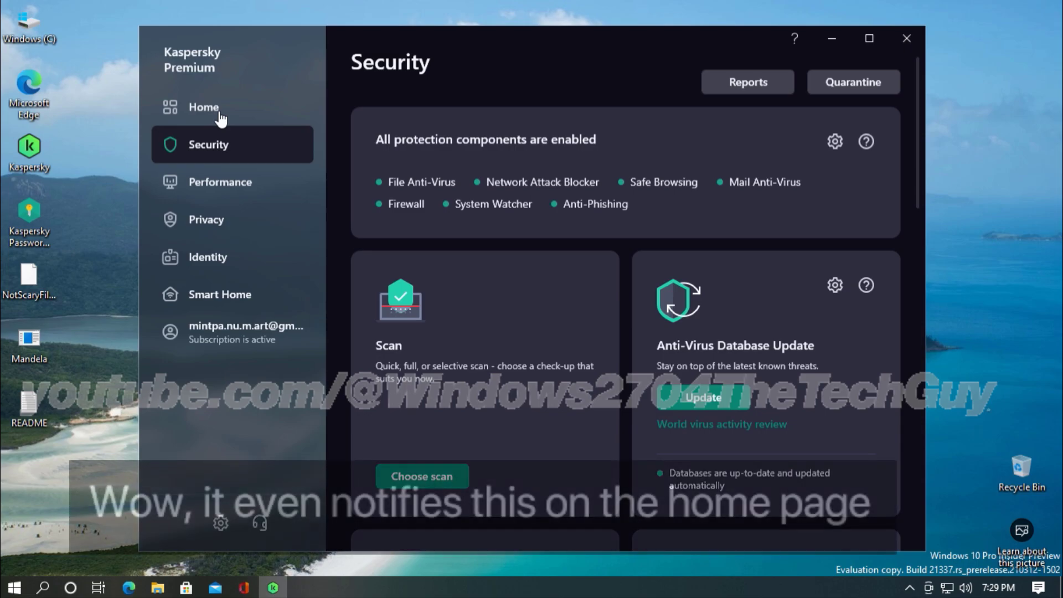
pyautogui.click(220, 112)
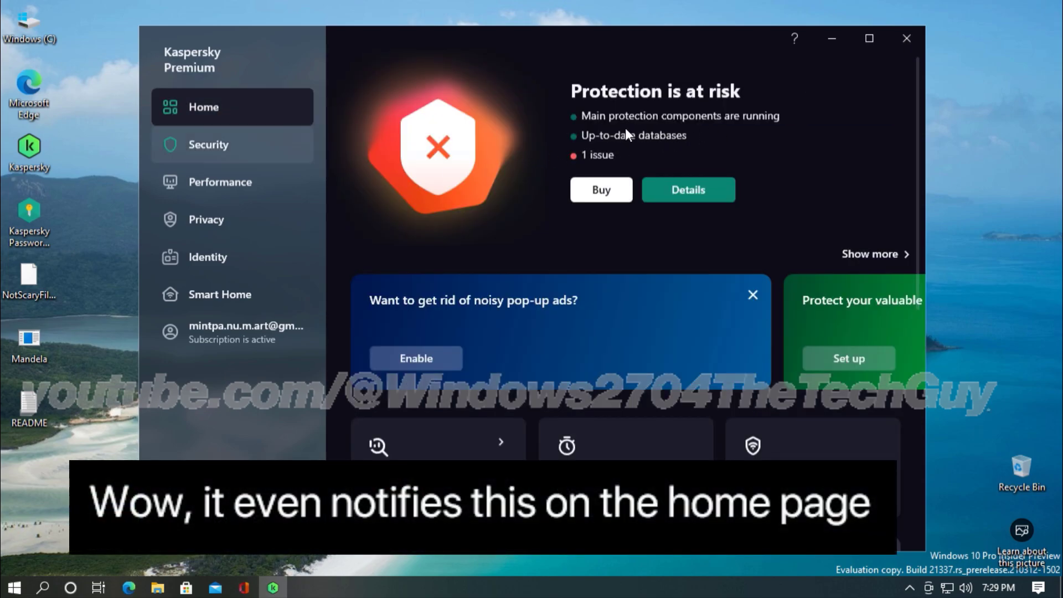
pyautogui.click(682, 189)
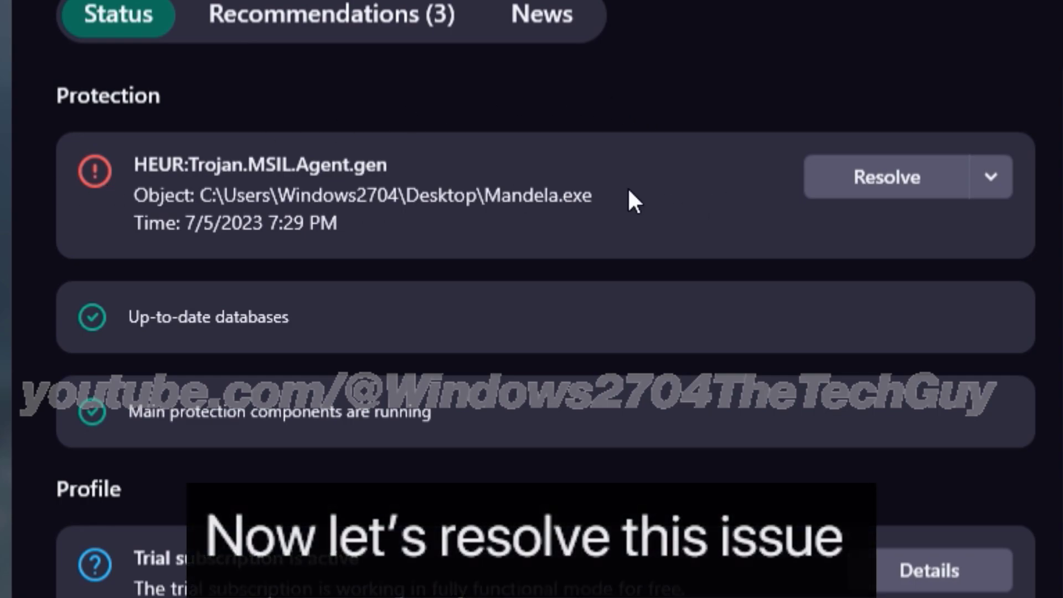
# - Resolve the HEUR:Trojan.MSIL.Agent.gen threat for Mandela.exe in the Notification Center
pyautogui.click(980, 172)
pyautogui.click(849, 240)
pyautogui.click(855, 194)
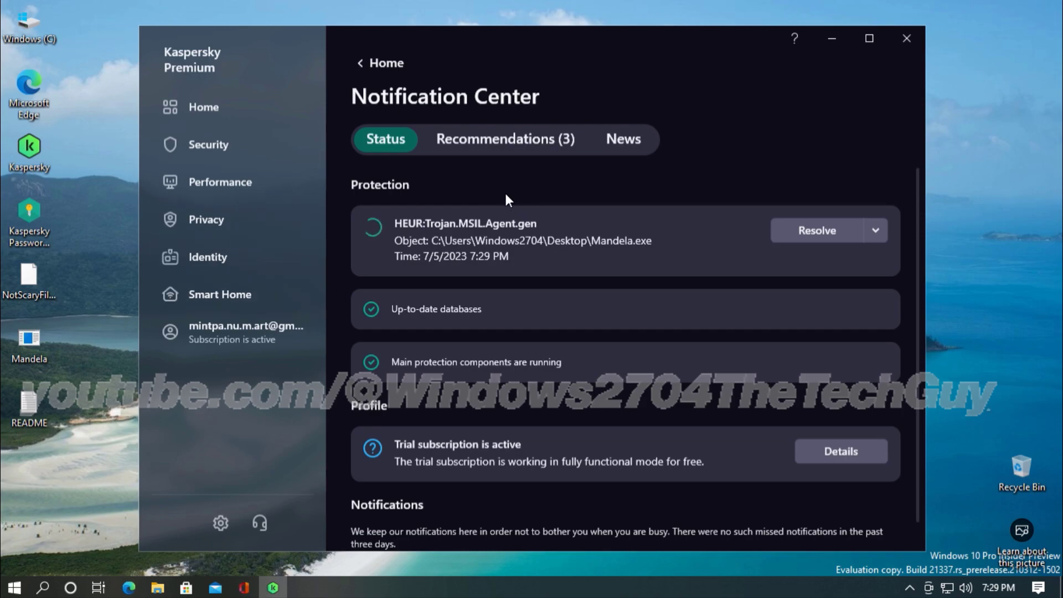
pyautogui.click(872, 238)
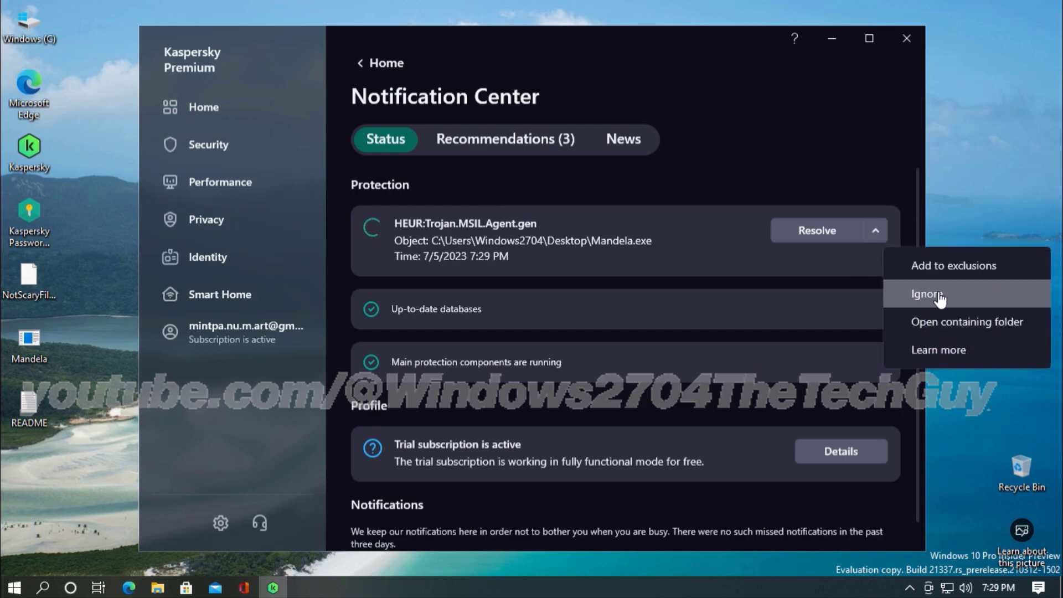
pyautogui.click(937, 291)
pyautogui.click(874, 231)
pyautogui.click(911, 280)
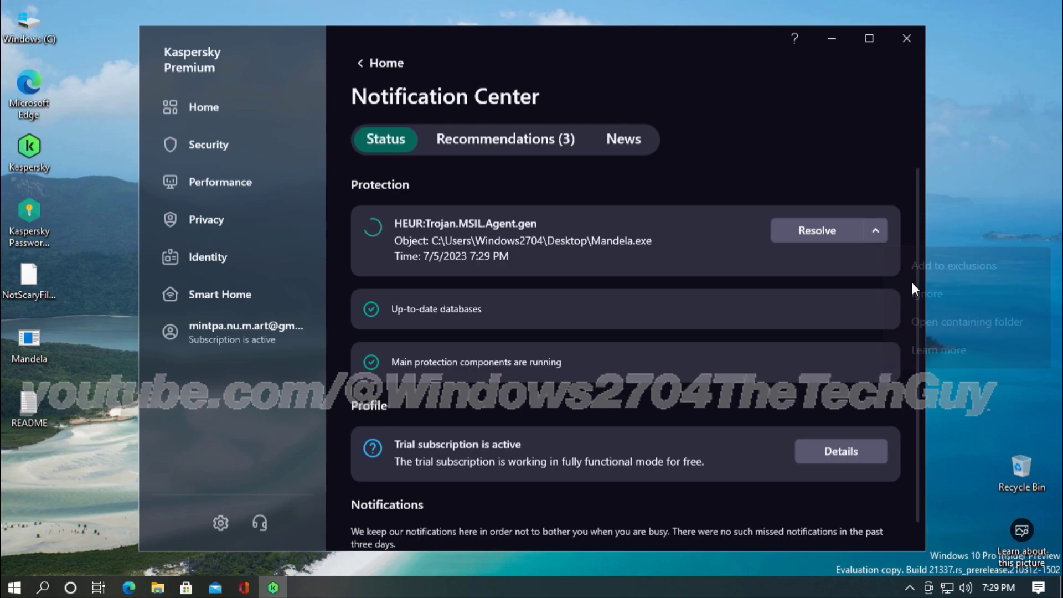
pyautogui.click(817, 230)
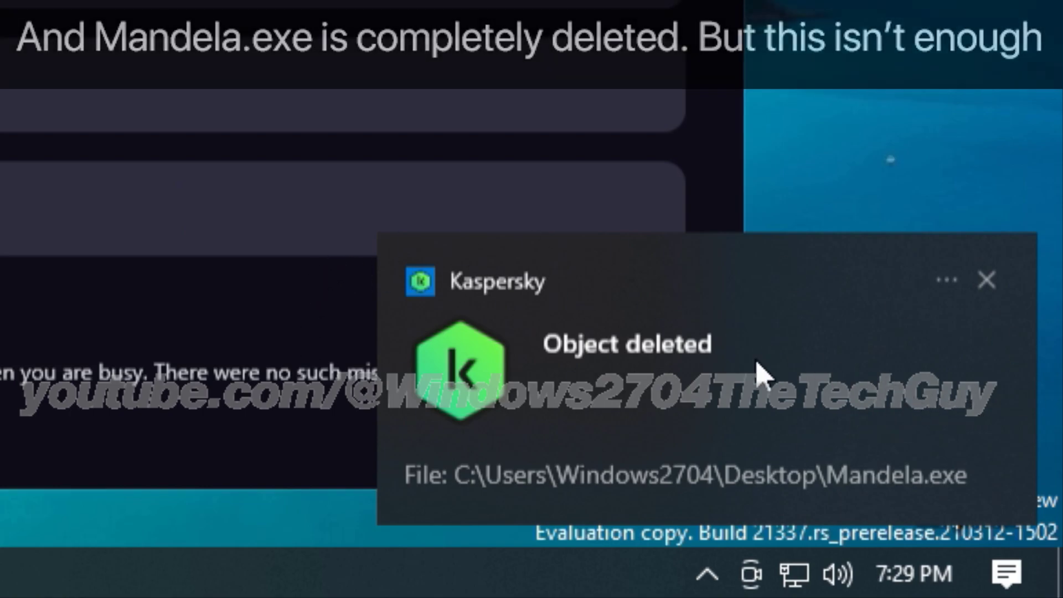
# - Examine the File Anti-Virus report's events and threat details for Mandela.exe, and close the report
pyautogui.click(761, 376)
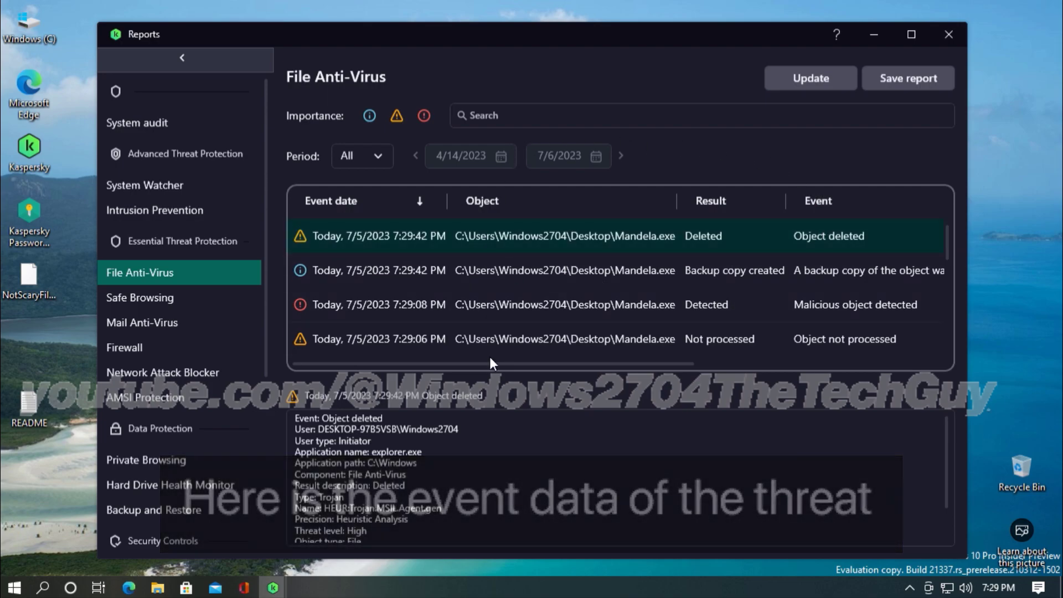
pyautogui.scroll(-5, 530, 274)
pyautogui.scroll(-2, 608, 476)
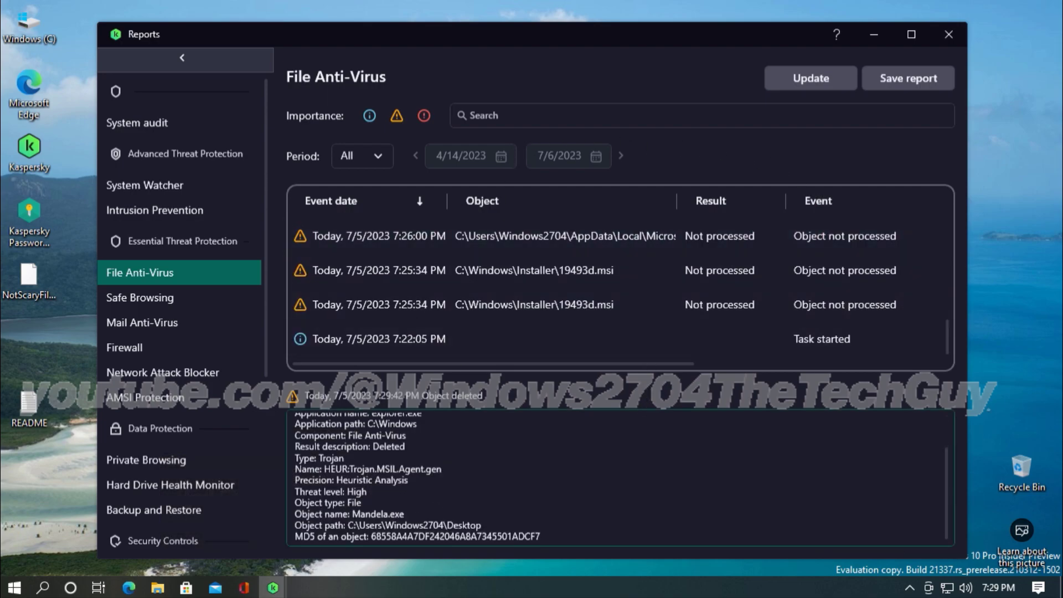
pyautogui.scroll(2, 615, 478)
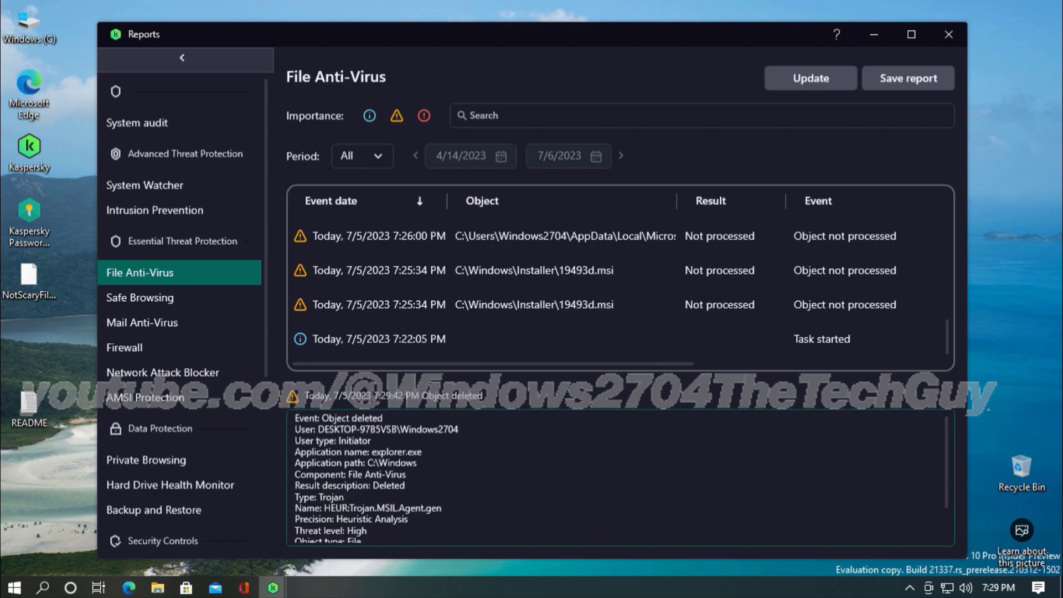
pyautogui.click(948, 34)
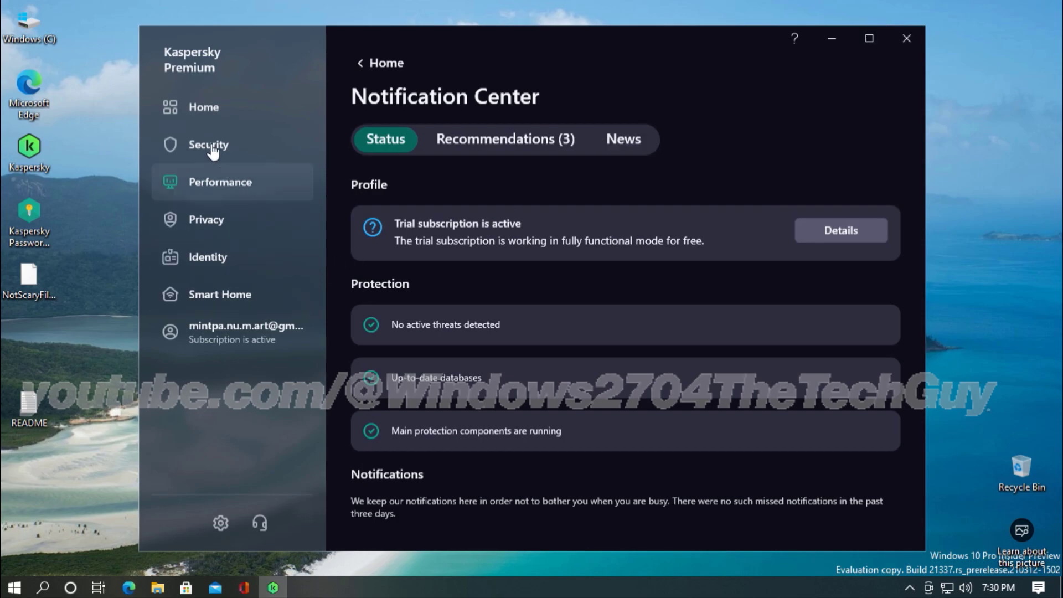
# - Turn off File Anti-Virus in the security settings and save the change
pyautogui.click(220, 523)
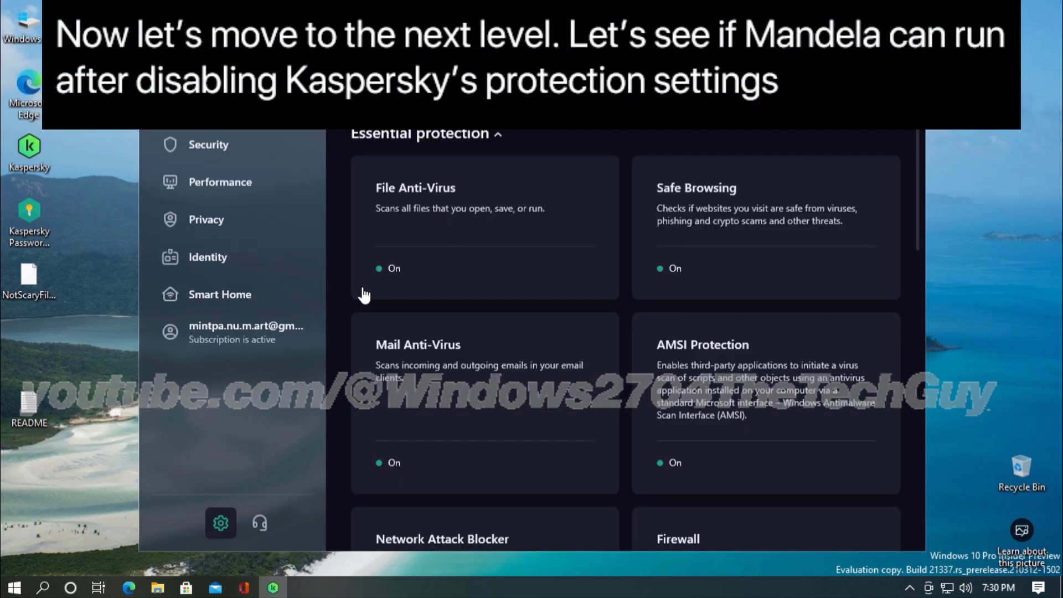
pyautogui.click(368, 268)
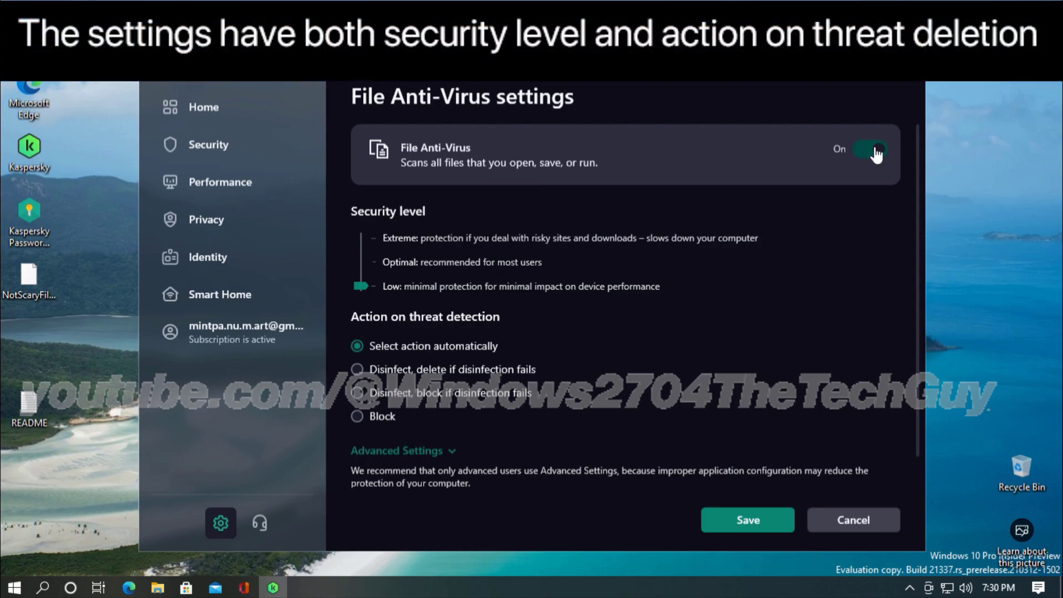
pyautogui.click(876, 153)
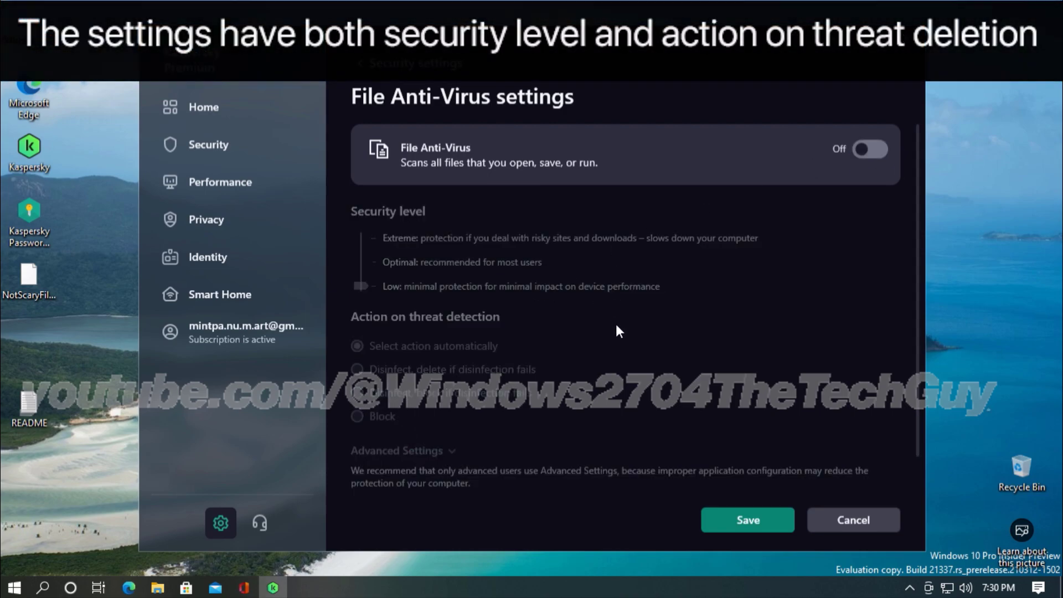
pyautogui.click(741, 521)
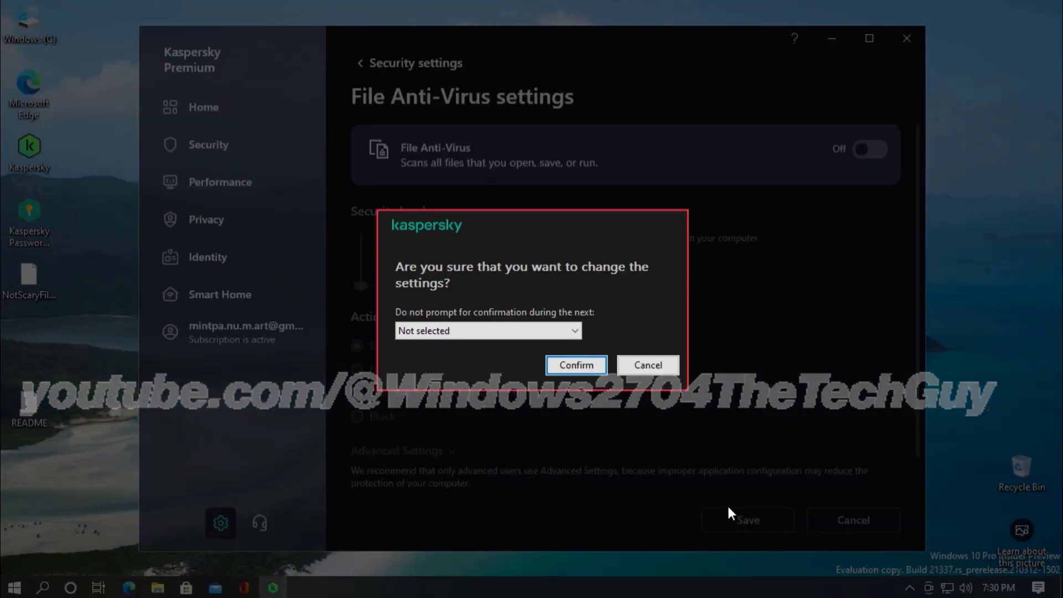
# - Confirm the settings change with the prompt suppression left at Not selected, and dismiss the protection notifications
pyautogui.click(520, 331)
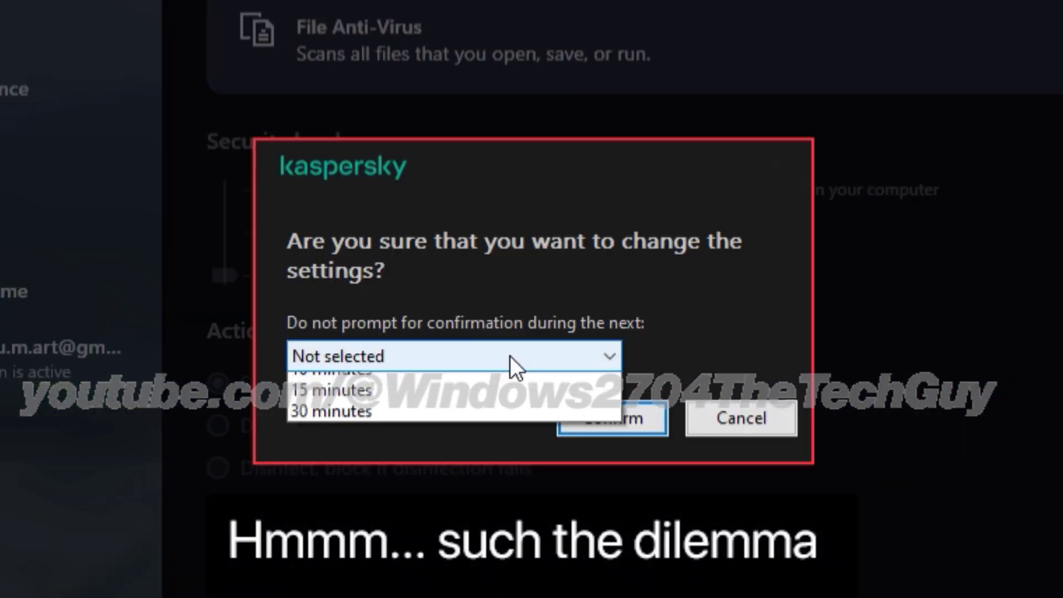
pyautogui.click(510, 356)
pyautogui.click(510, 356)
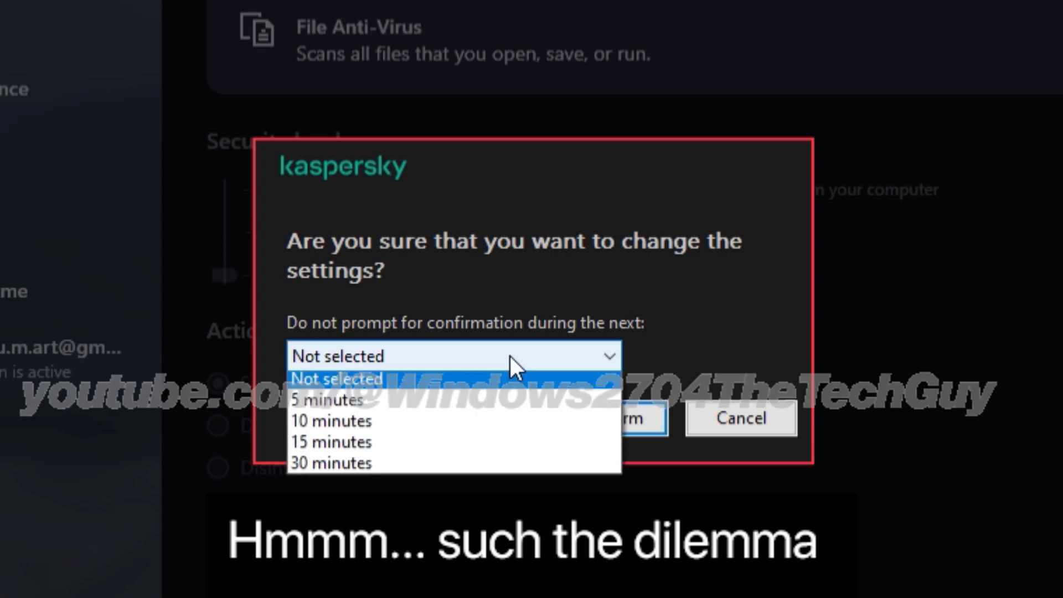
pyautogui.click(510, 356)
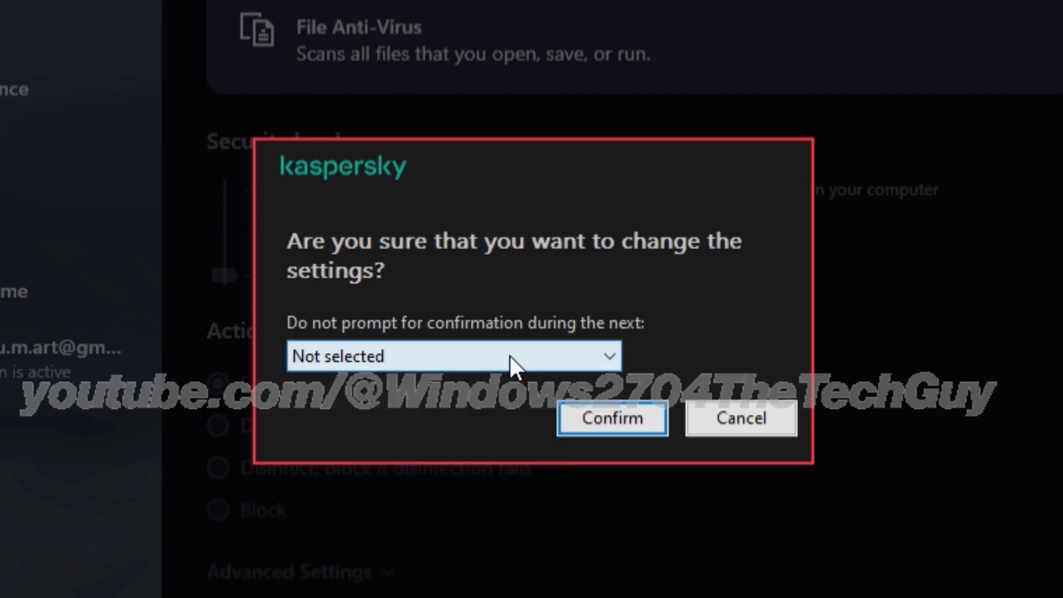
pyautogui.click(649, 424)
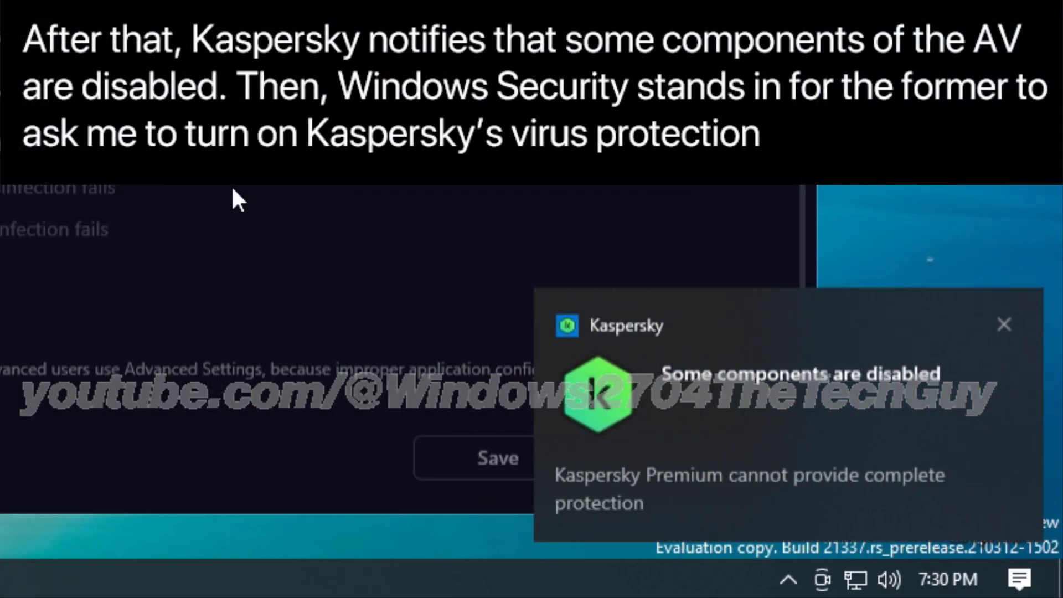
pyautogui.click(1003, 324)
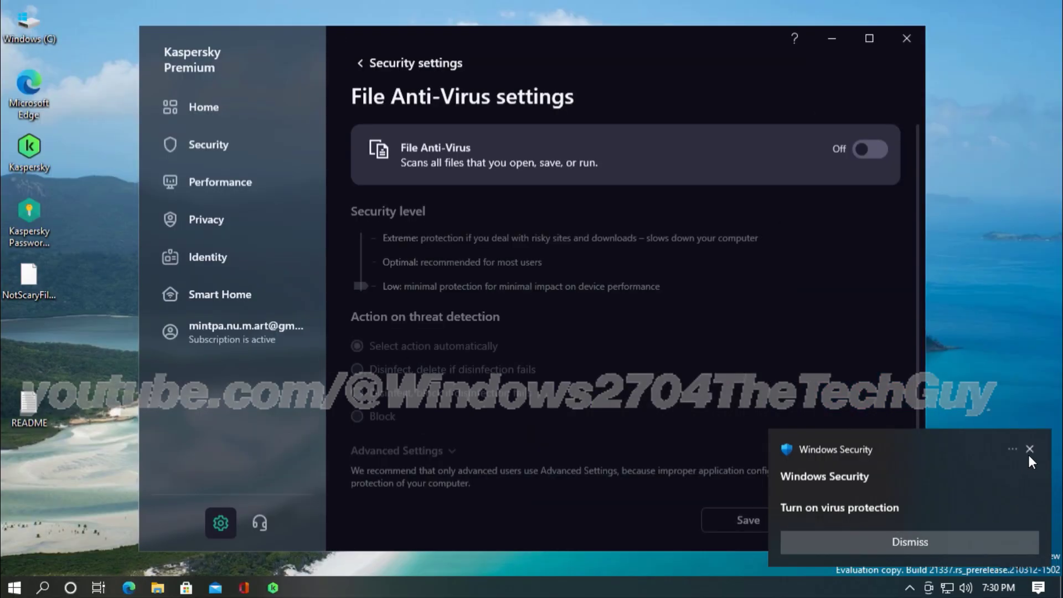
pyautogui.click(1003, 330)
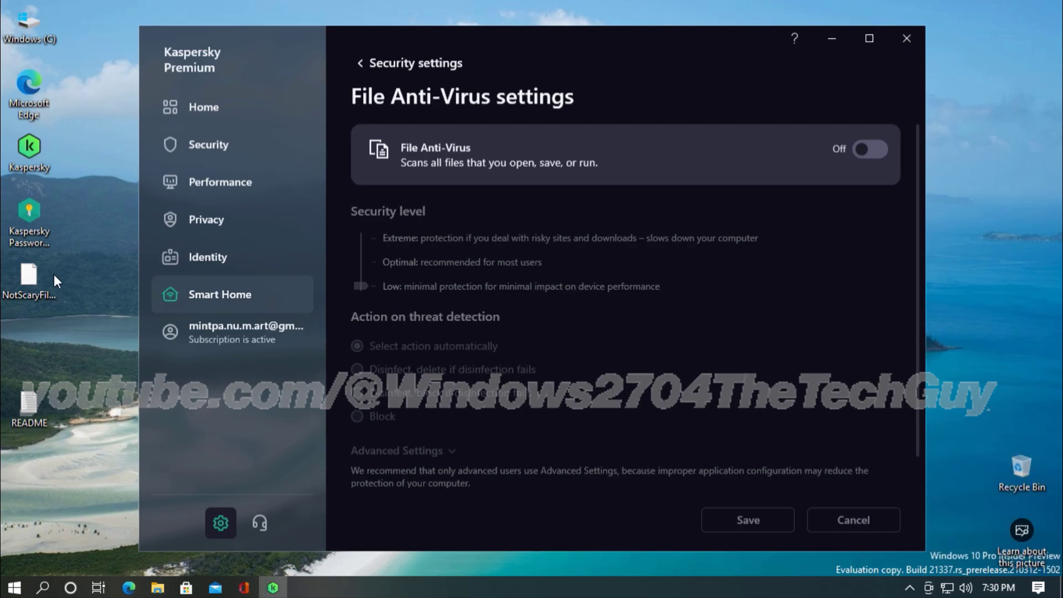
# - Extract NotScaryFile.rar directly onto the desktop with the archive password, replacing the existing README.txt
pyautogui.rightClick(31, 271)
pyautogui.moveTo(207, 303)
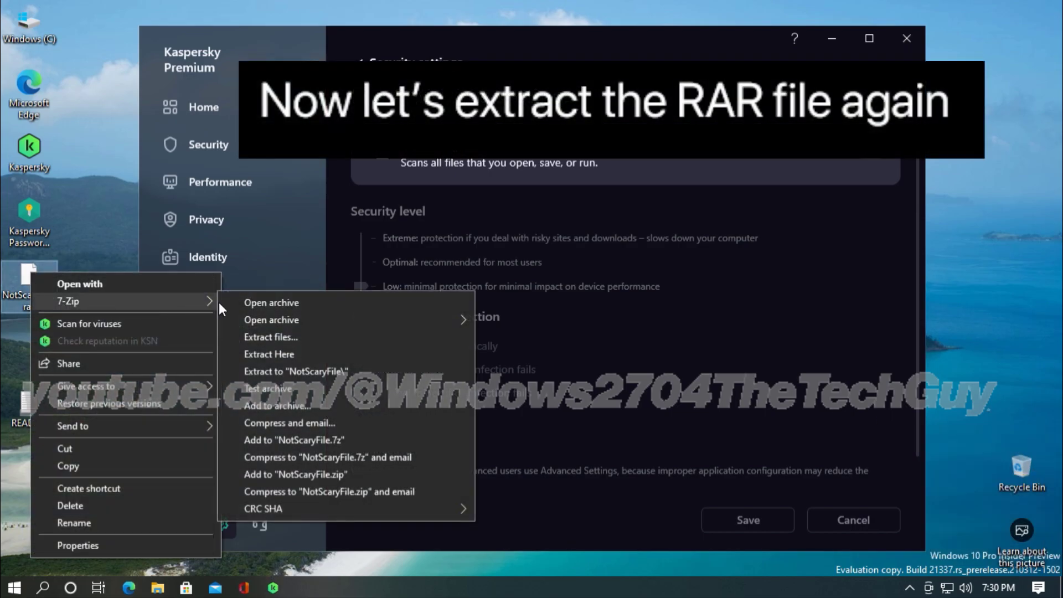
pyautogui.click(293, 354)
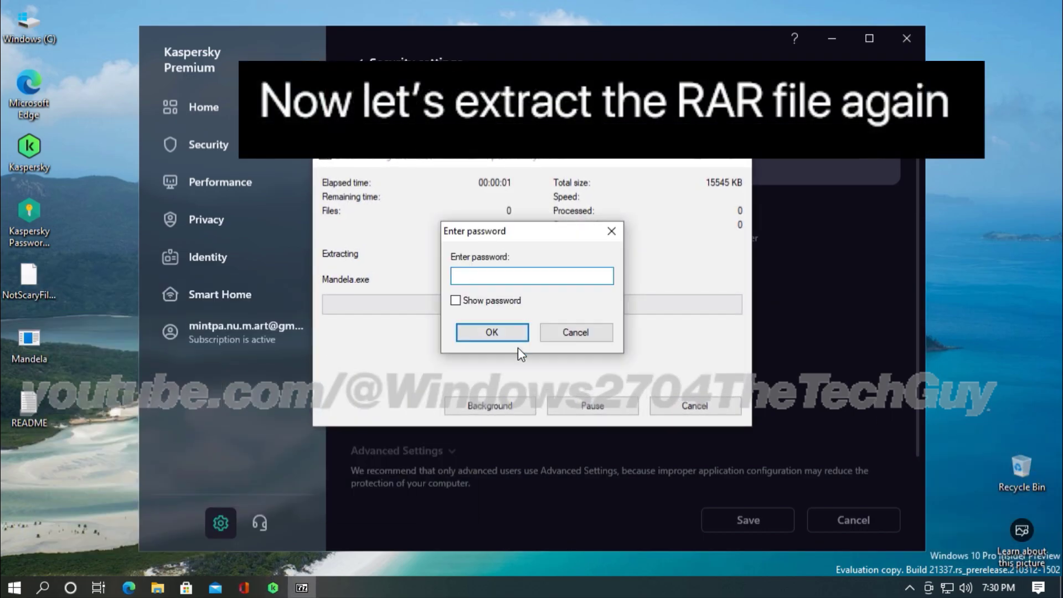
pyautogui.write('******')
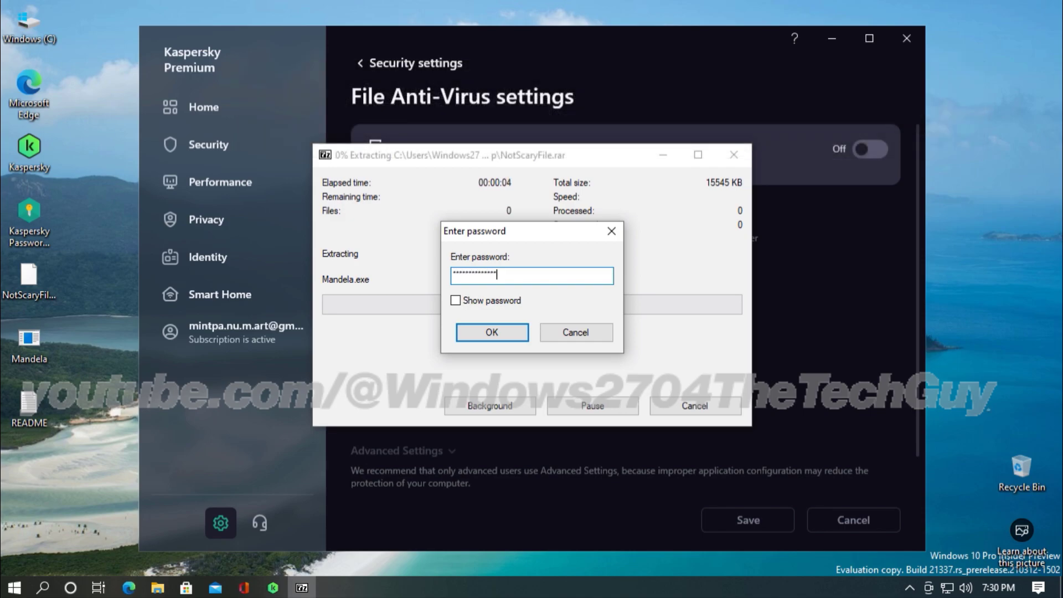
pyautogui.click(516, 339)
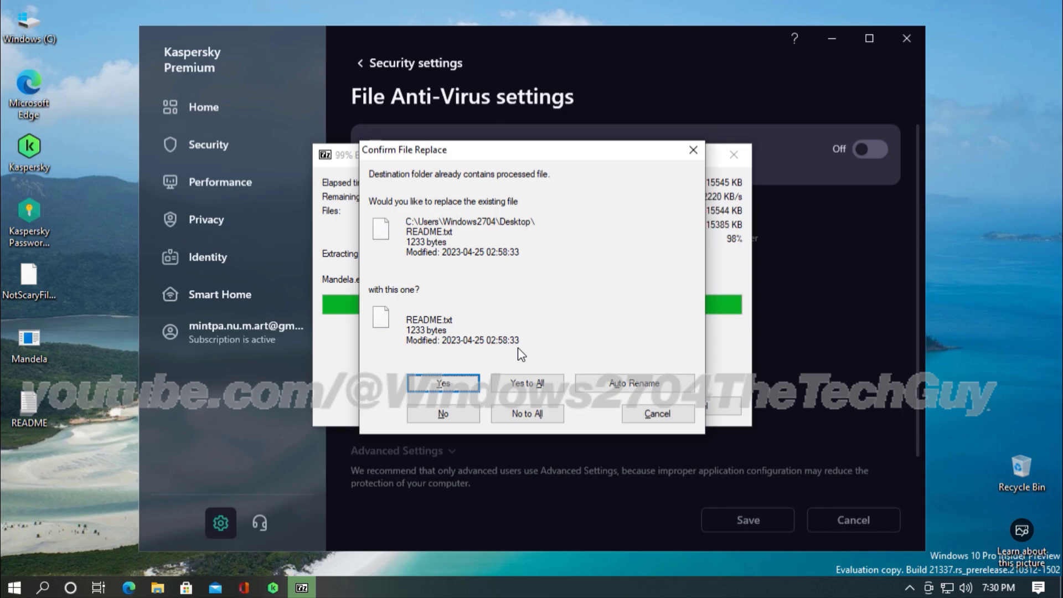
pyautogui.click(453, 383)
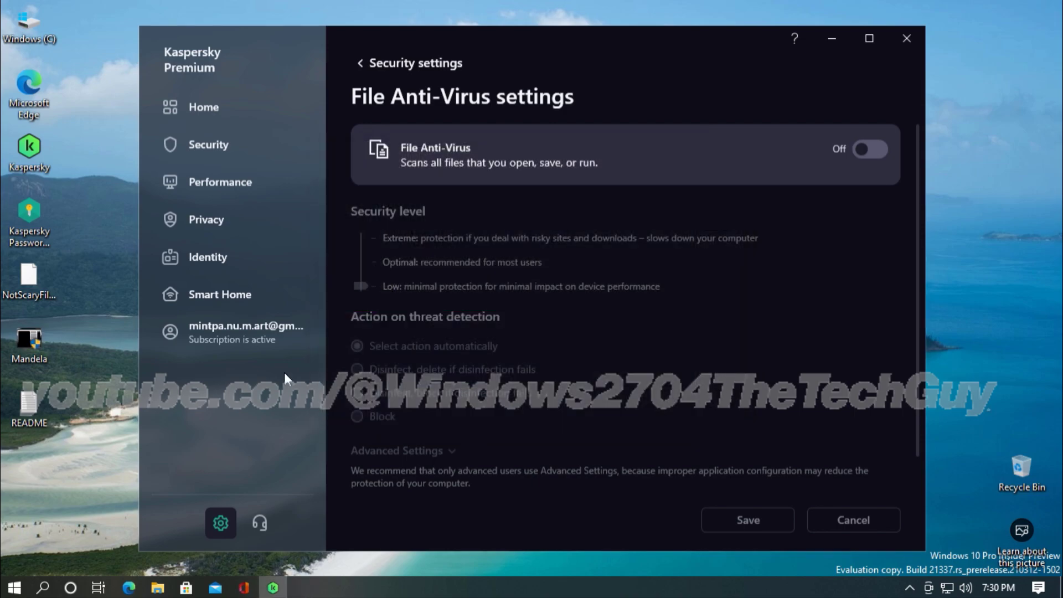
# - Try to run Mandela.exe from the desktop, and check the protection issues' details in the Notification Center
pyautogui.click(27, 345)
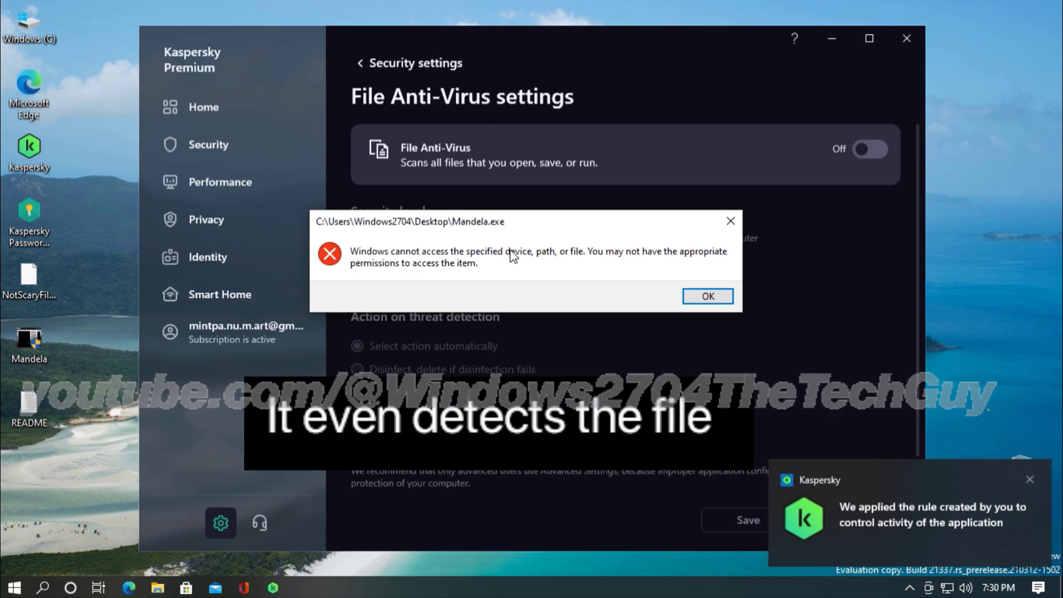
pyautogui.click(707, 304)
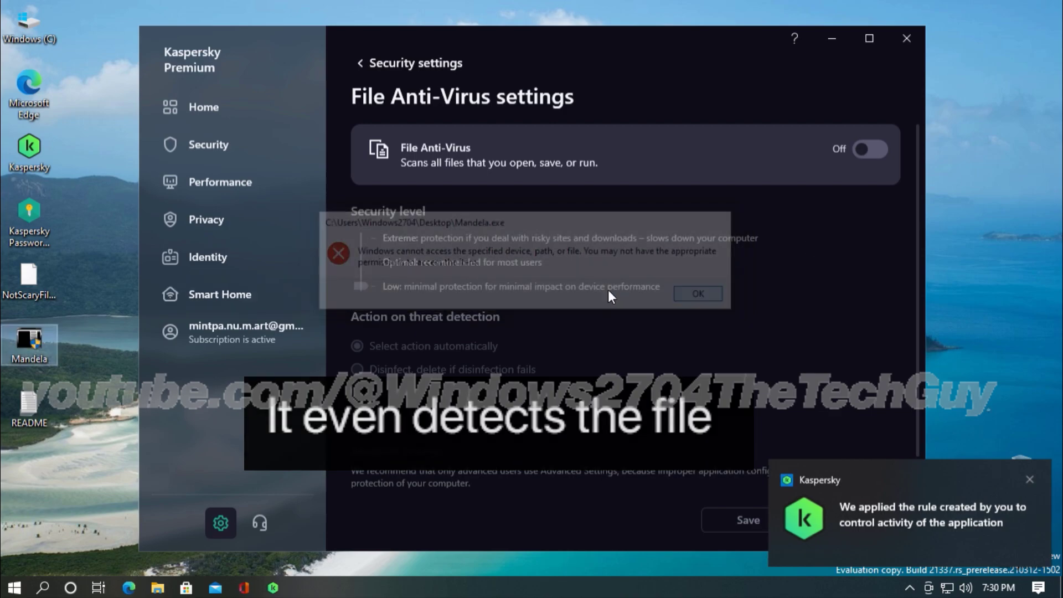
pyautogui.click(208, 143)
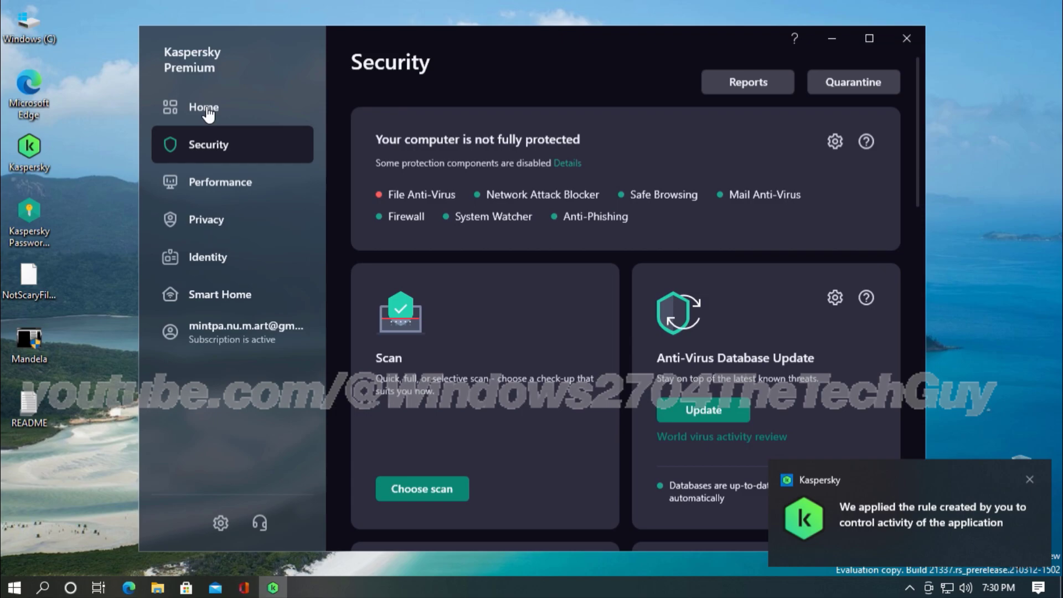
pyautogui.click(210, 110)
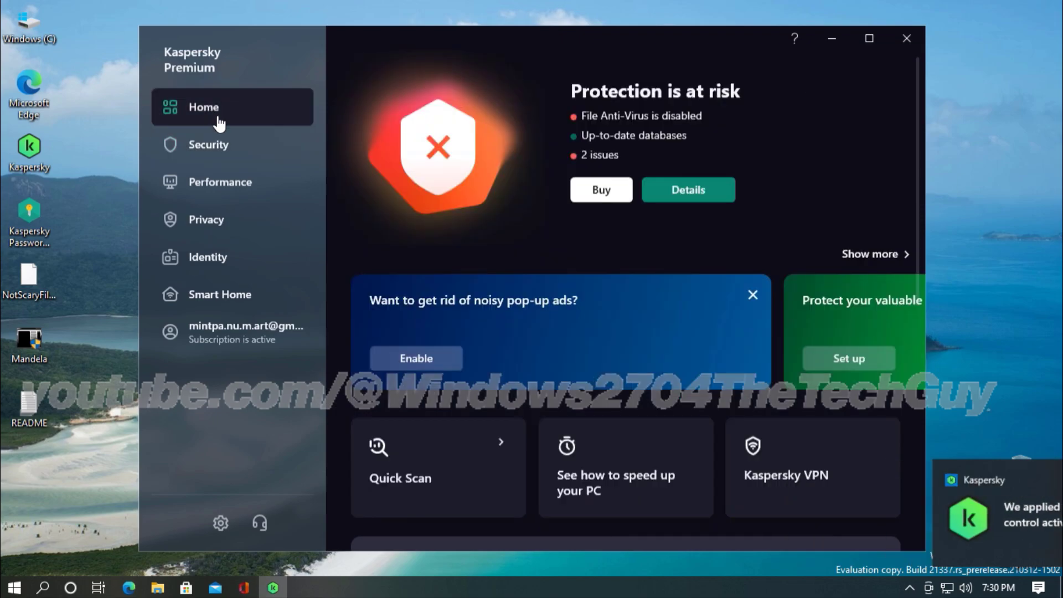
pyautogui.click(688, 191)
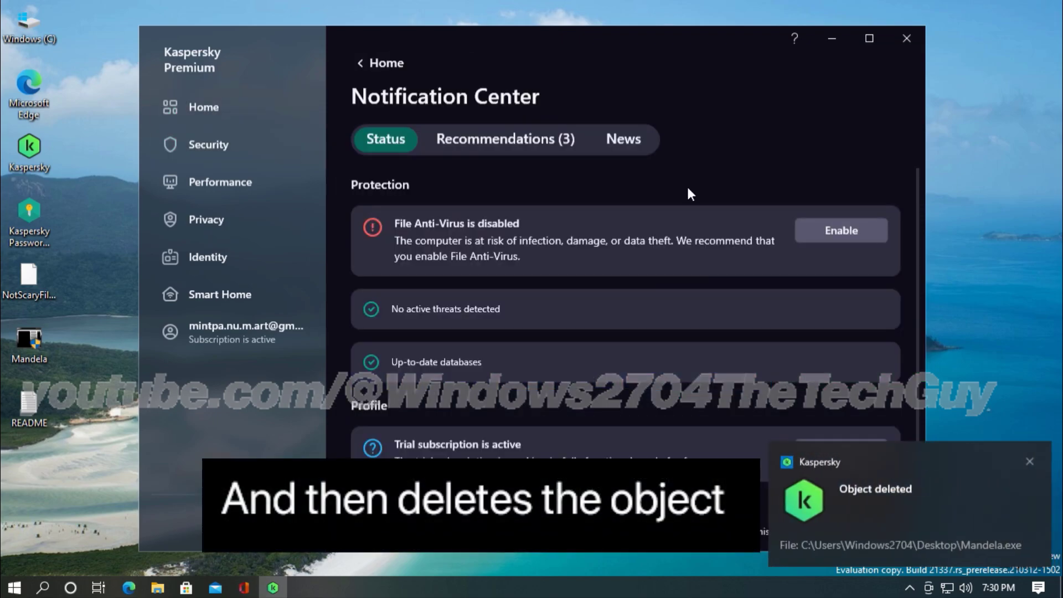
pyautogui.click(42, 293)
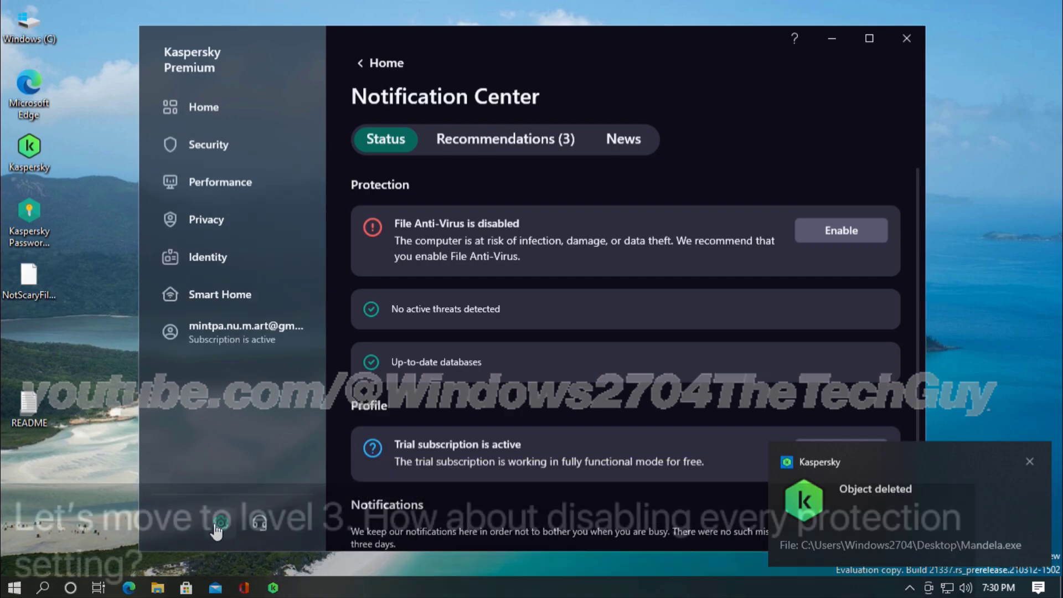
# - Turn off Safe Browsing, Mail Anti-Virus, AMSI Protection and Intrusion Prevention in the security settings
pyautogui.click(220, 522)
pyautogui.click(569, 141)
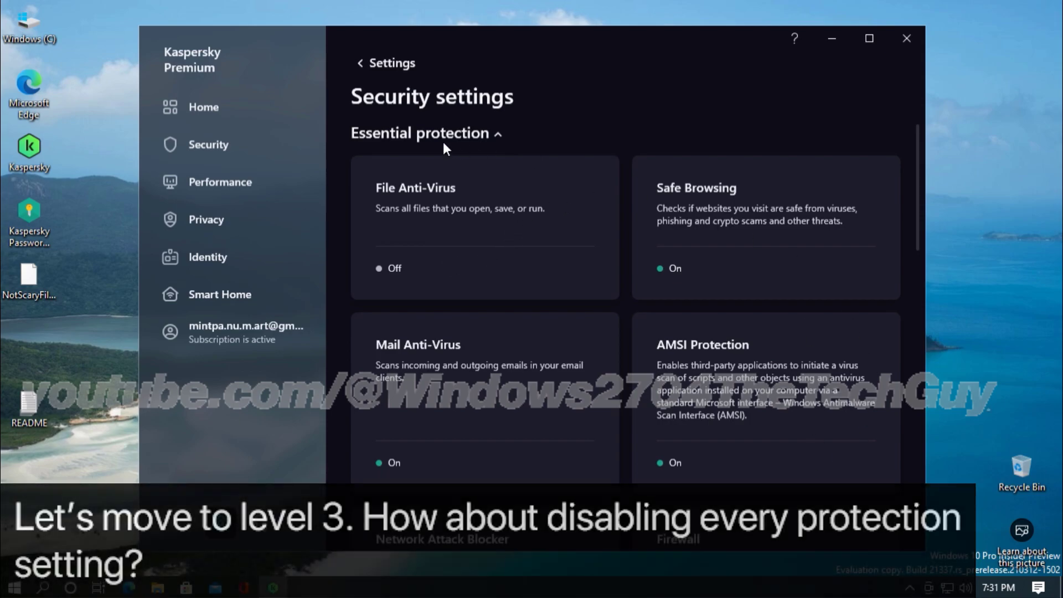
pyautogui.click(445, 182)
pyautogui.click(360, 63)
pyautogui.scroll(-5, 498, 408)
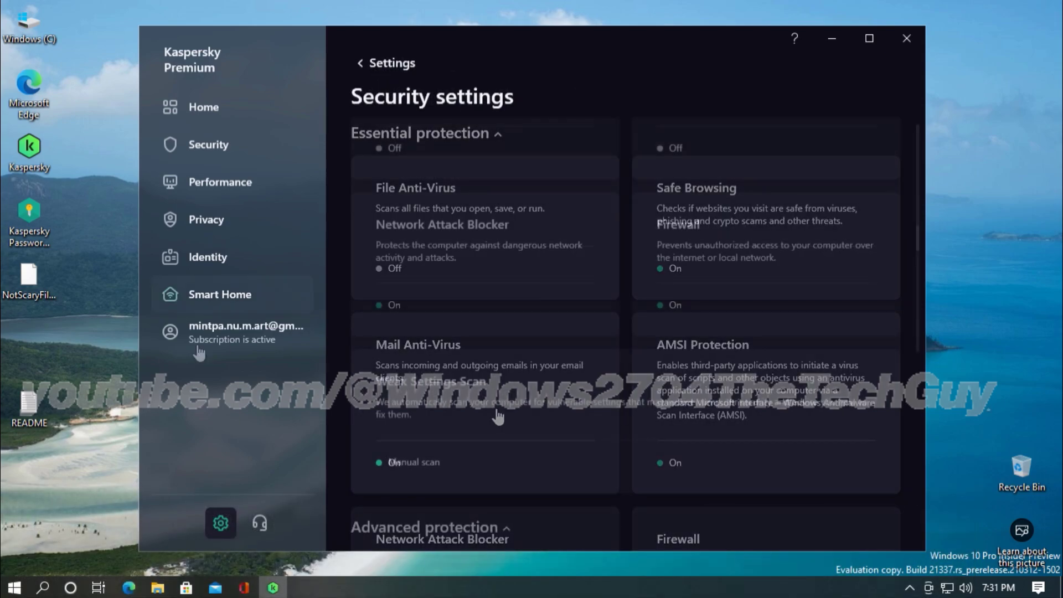
# - Extract NotScaryFile.rar onto the desktop again, entering the archive password and allowing existing files to be replaced
pyautogui.rightClick(30, 262)
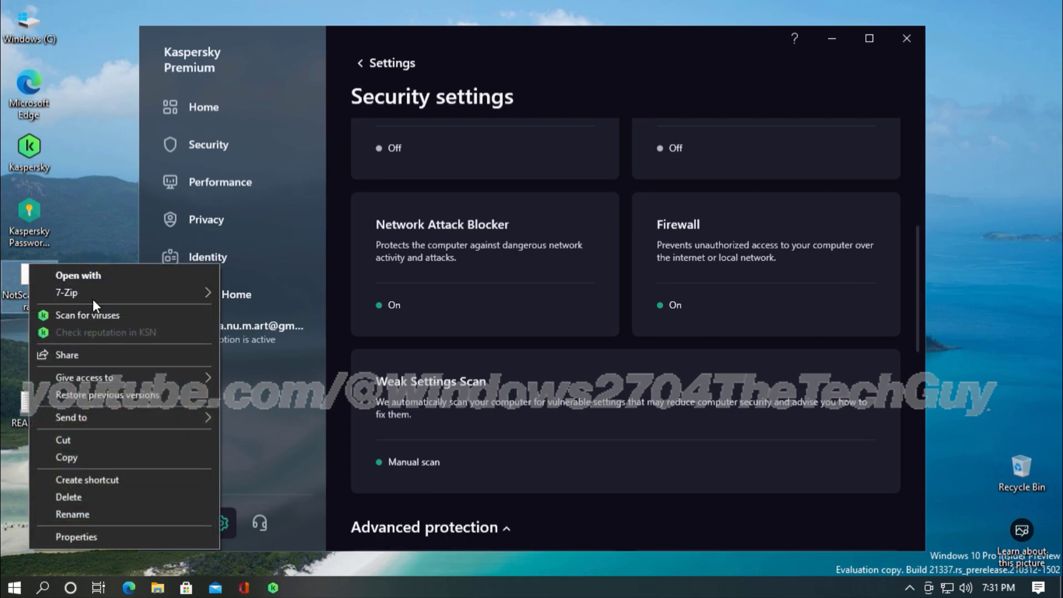
pyautogui.moveTo(178, 296)
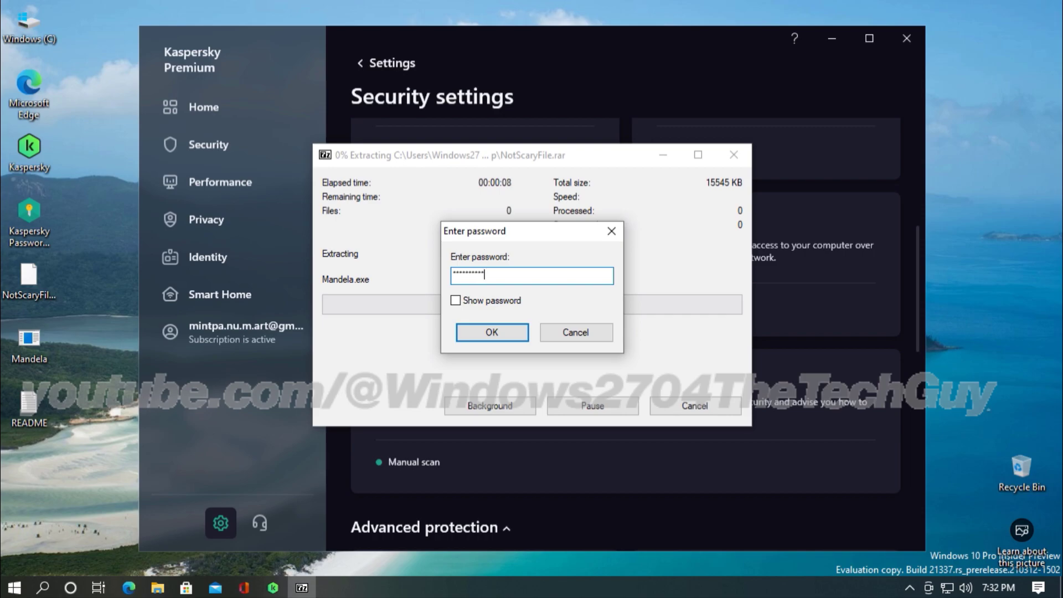
pyautogui.press('Return')
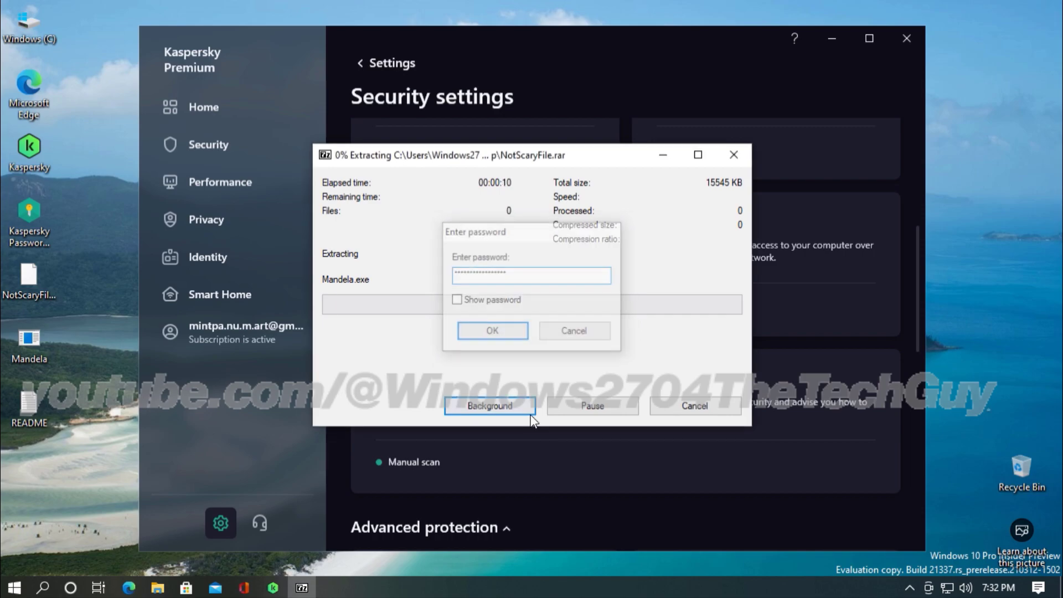
pyautogui.click(494, 387)
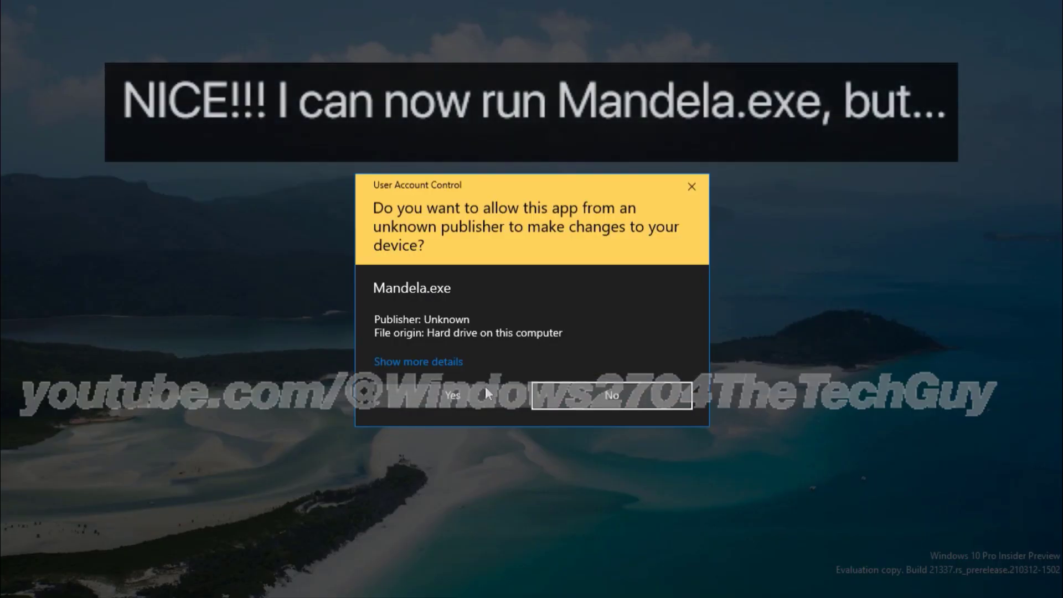
# - Allow Mandela.exe to run with permission to change the device, and dismiss the Kaspersky notification
pyautogui.click(486, 392)
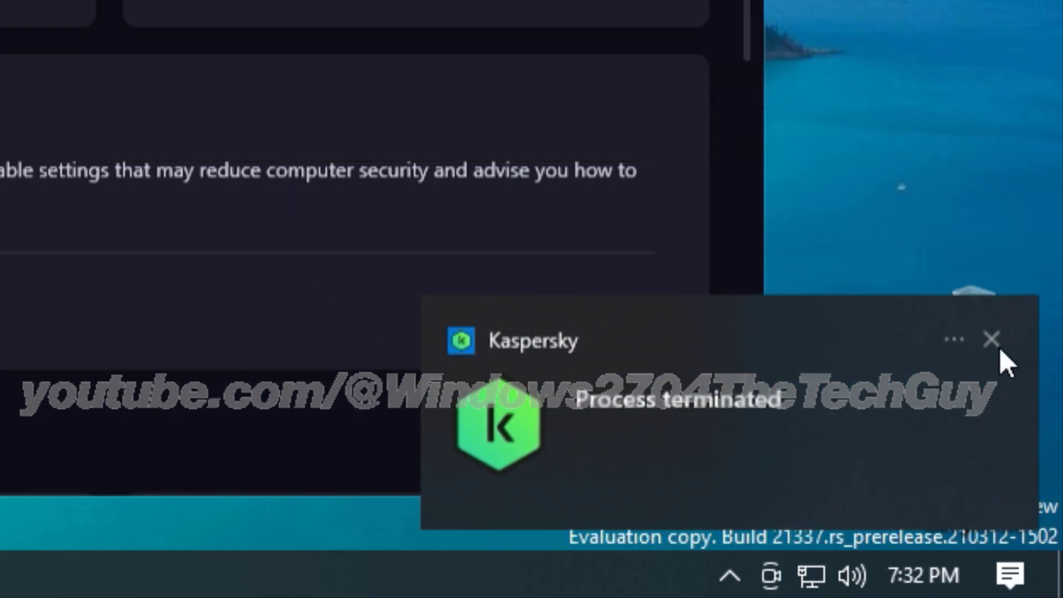
pyautogui.click(992, 340)
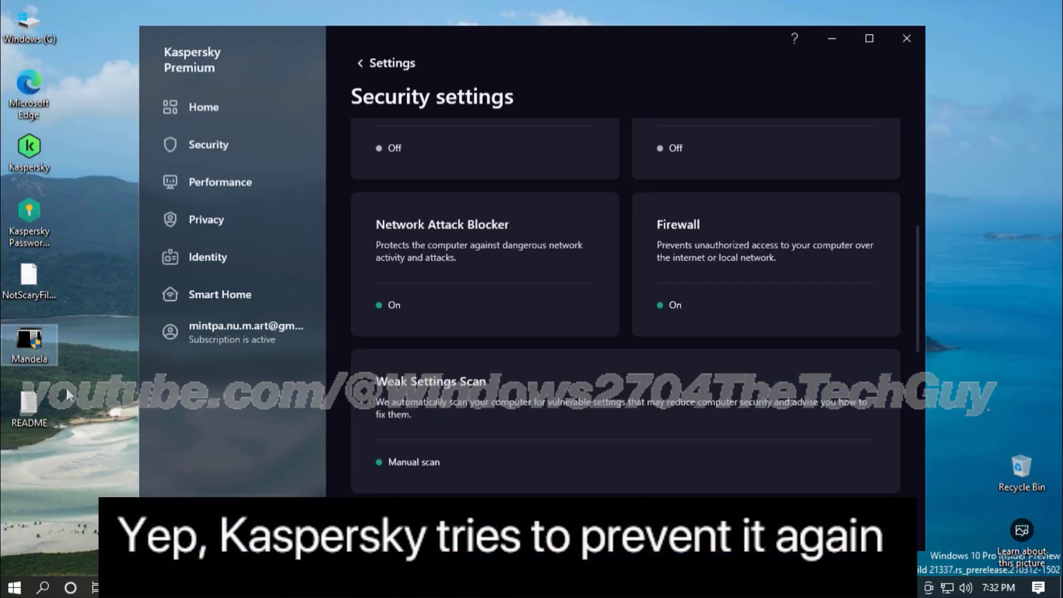
# - Open the protection issues' details from Home and resolve the PDM:Trojan.Win32.Bazon.a threat for Mandela.exe
pyautogui.click(211, 107)
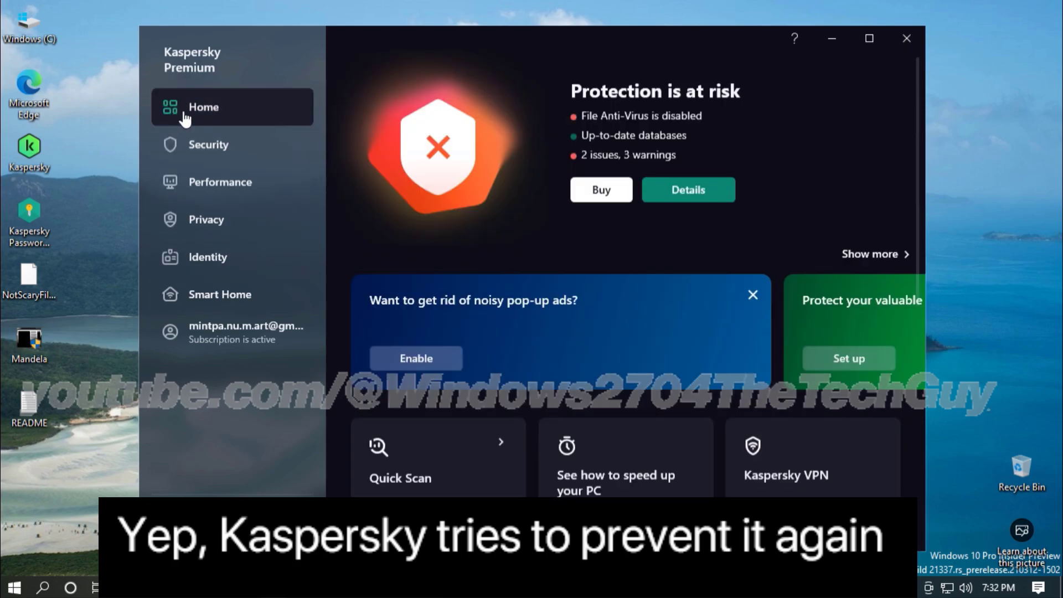
pyautogui.click(725, 191)
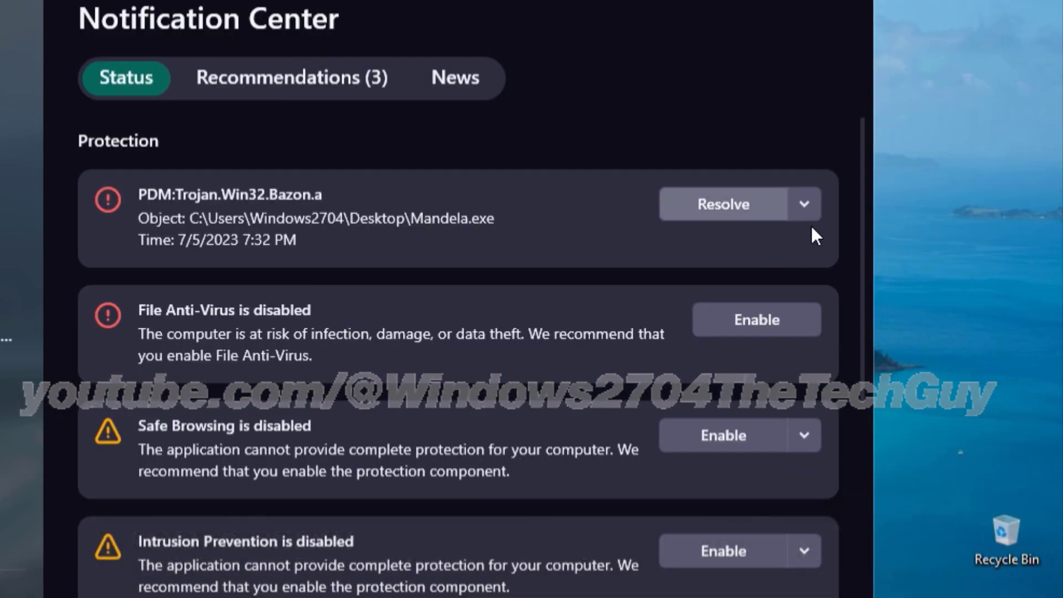
pyautogui.click(805, 211)
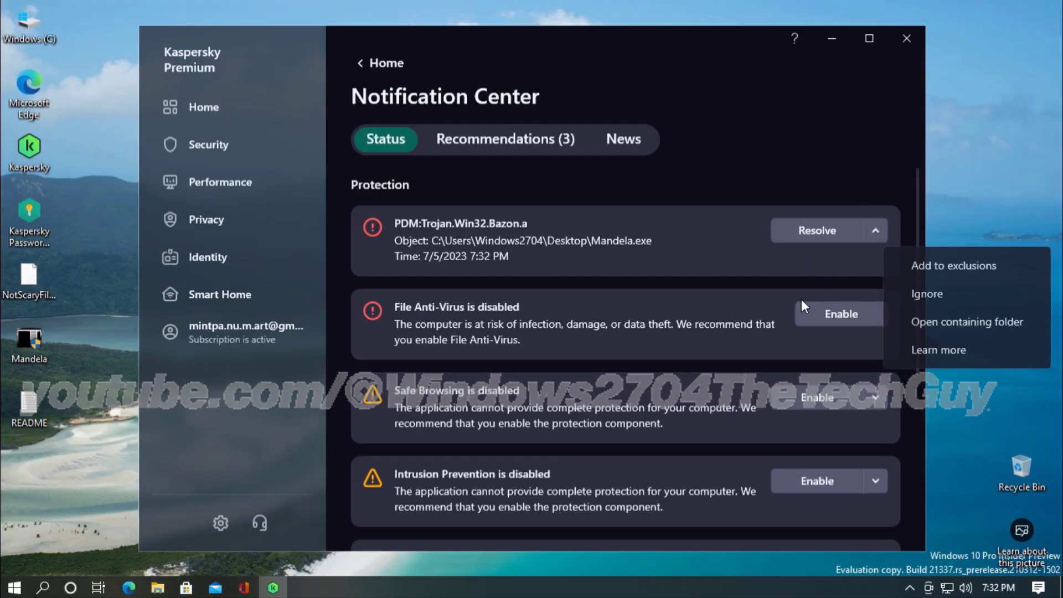
pyautogui.click(705, 314)
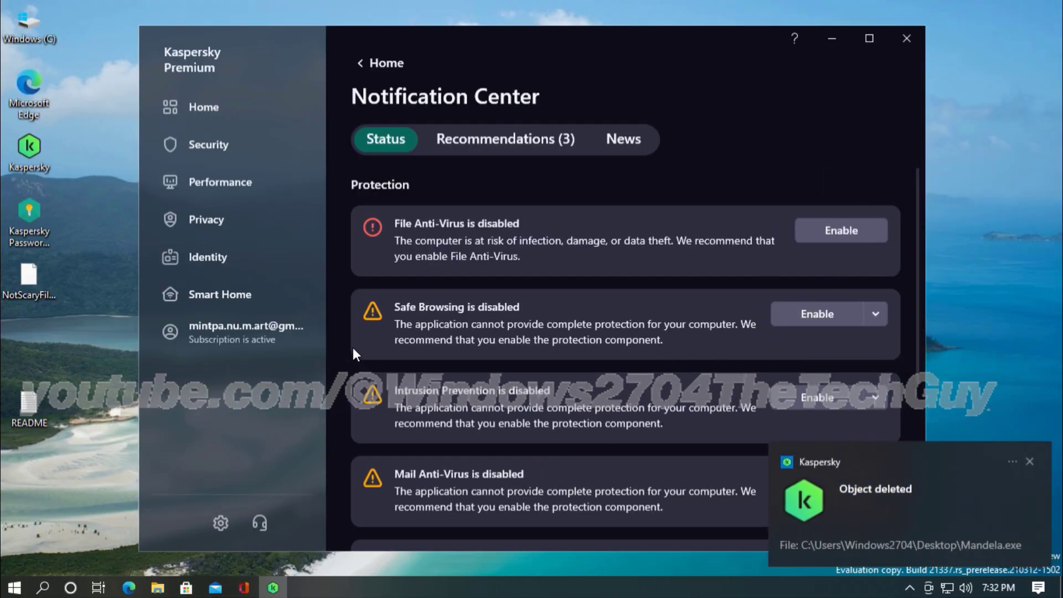
# - Review the remaining warnings in the Notification Center and open the extra options for the disabled Mail Anti-Virus
pyautogui.scroll(-5, 597, 341)
pyautogui.scroll(1, 570, 327)
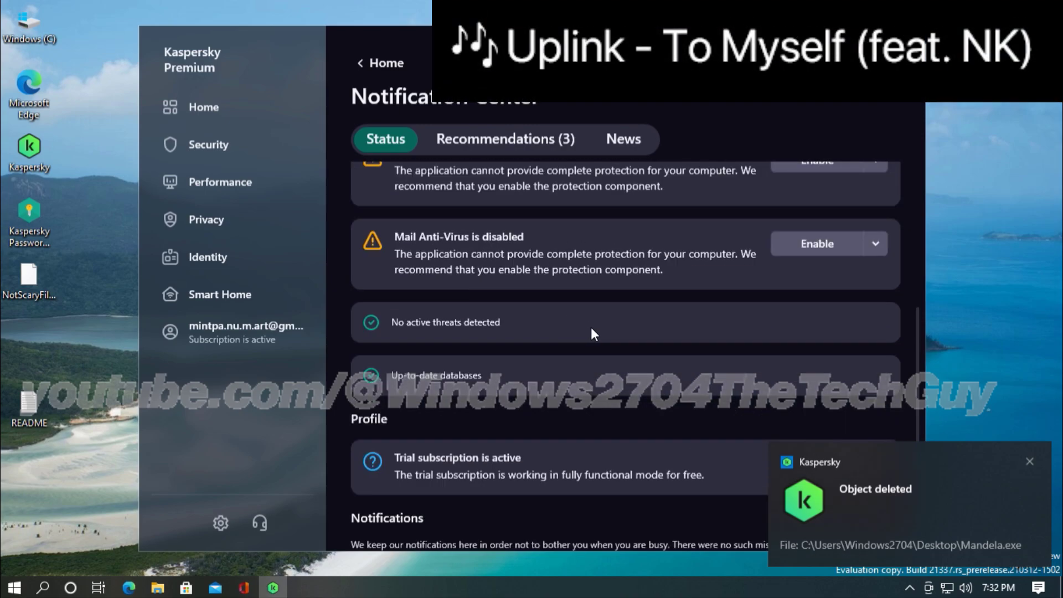
pyautogui.scroll(1, 856, 320)
pyautogui.click(879, 277)
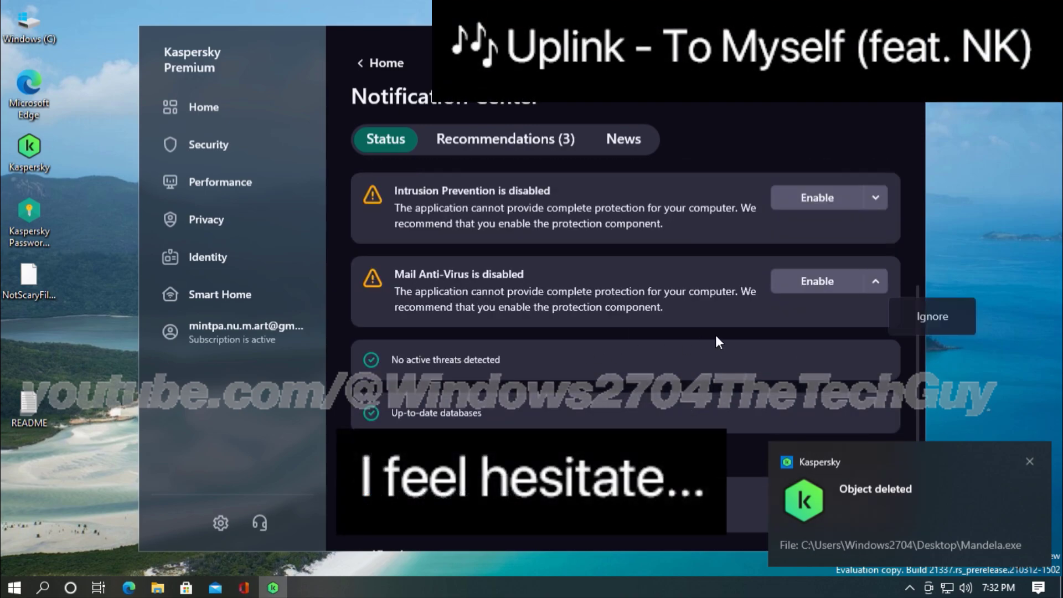
# - Enable File Anti-Virus in the Notification Center and review the remaining protection status entries
pyautogui.scroll(4, 576, 417)
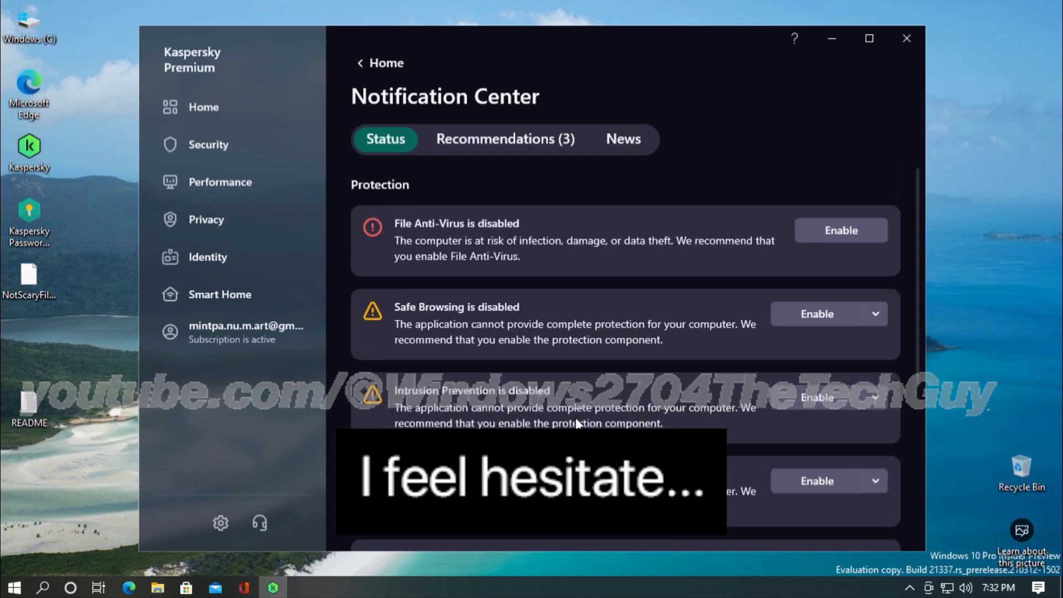
pyautogui.click(852, 227)
pyautogui.scroll(-3, 431, 371)
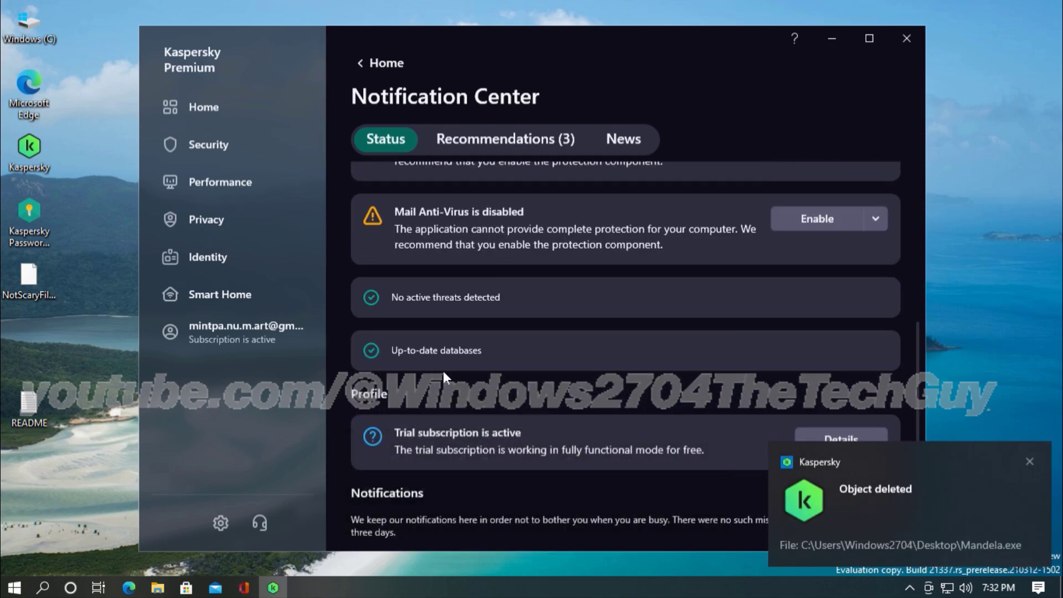
# - Start extracting NotScaryFile.rar onto the desktop with 7-Zip and dismiss the Kaspersky notification
pyautogui.rightClick(41, 284)
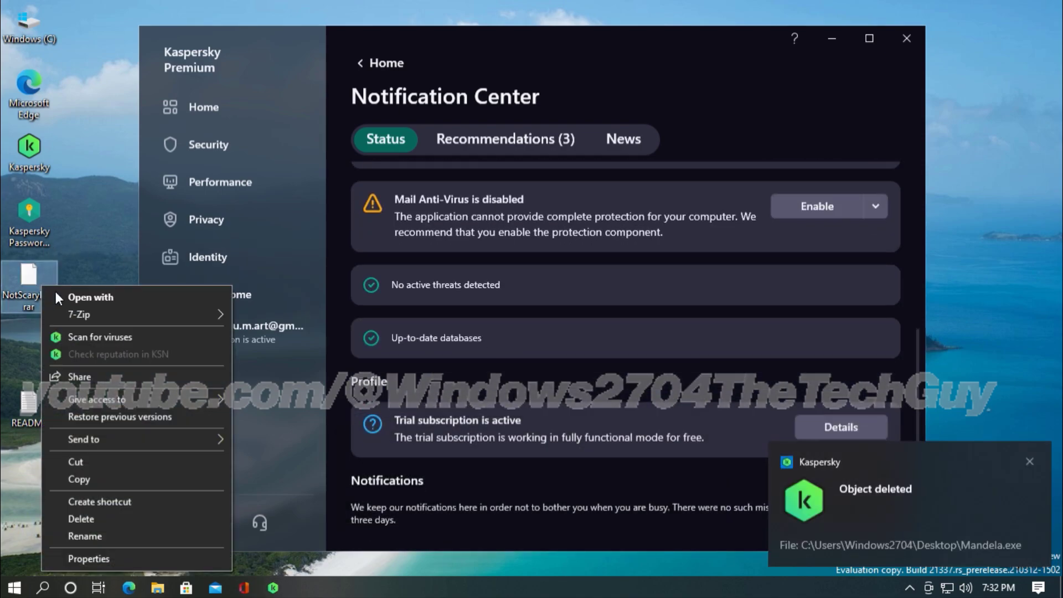
pyautogui.click(285, 364)
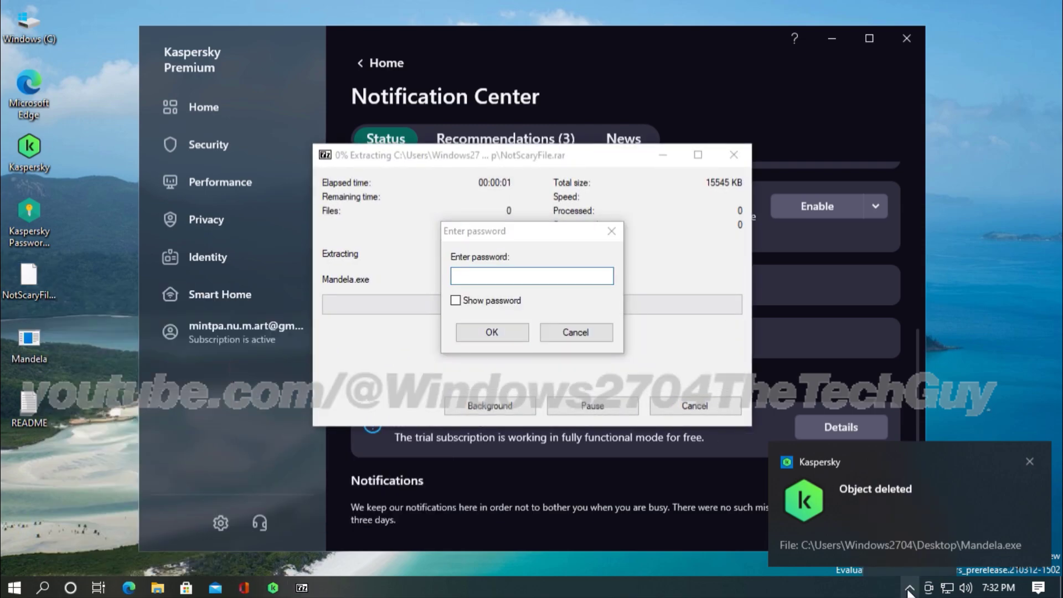
pyautogui.click(1030, 461)
# - Examine Kaspersky's status and the Microsoft Defender Antivirus options on the Virus & threat protection page of Windows Security
pyautogui.click(908, 588)
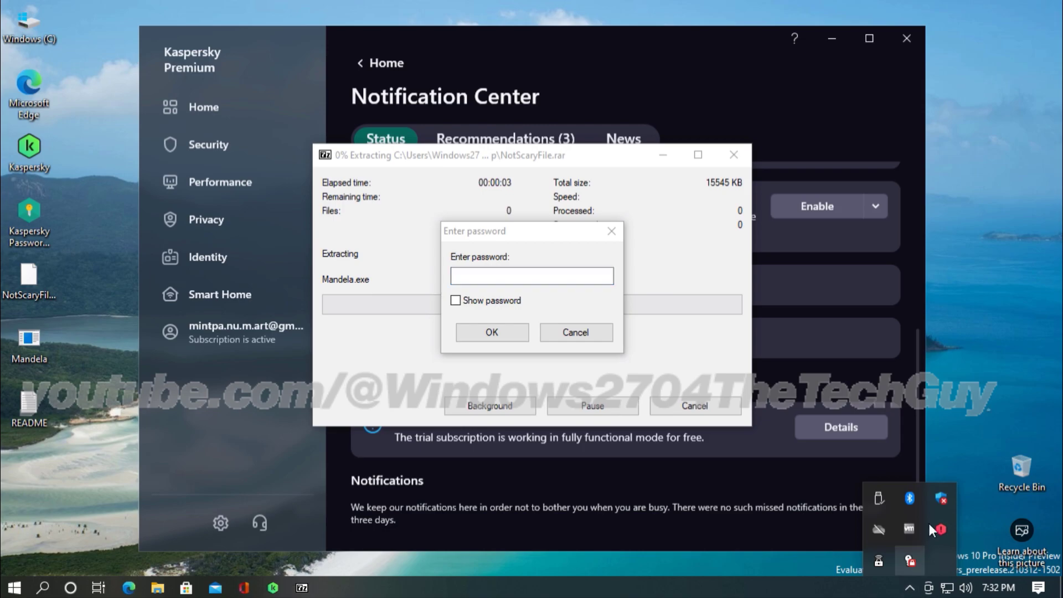
pyautogui.click(939, 501)
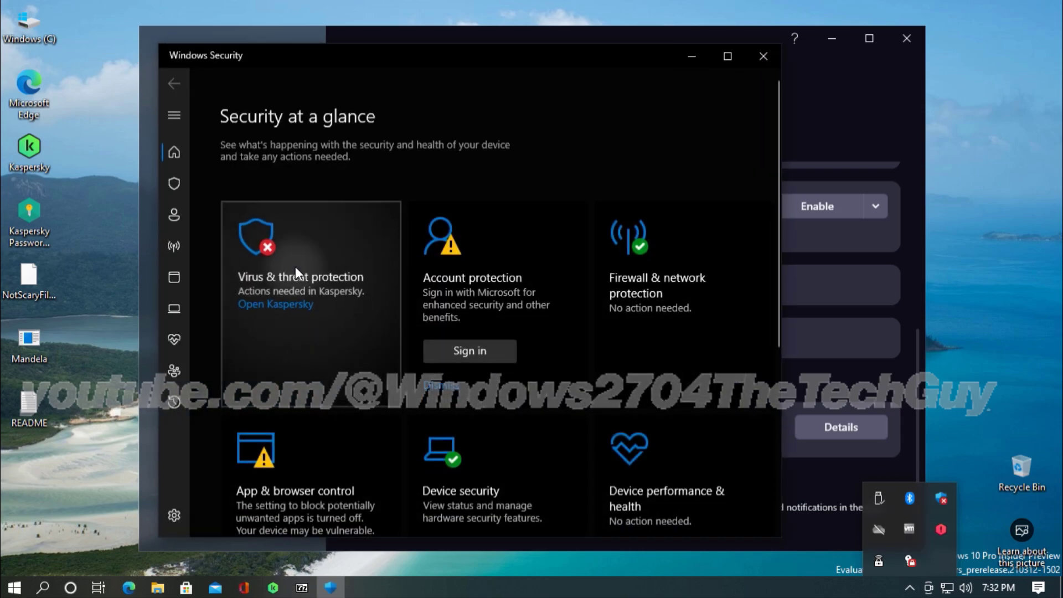
pyautogui.click(295, 268)
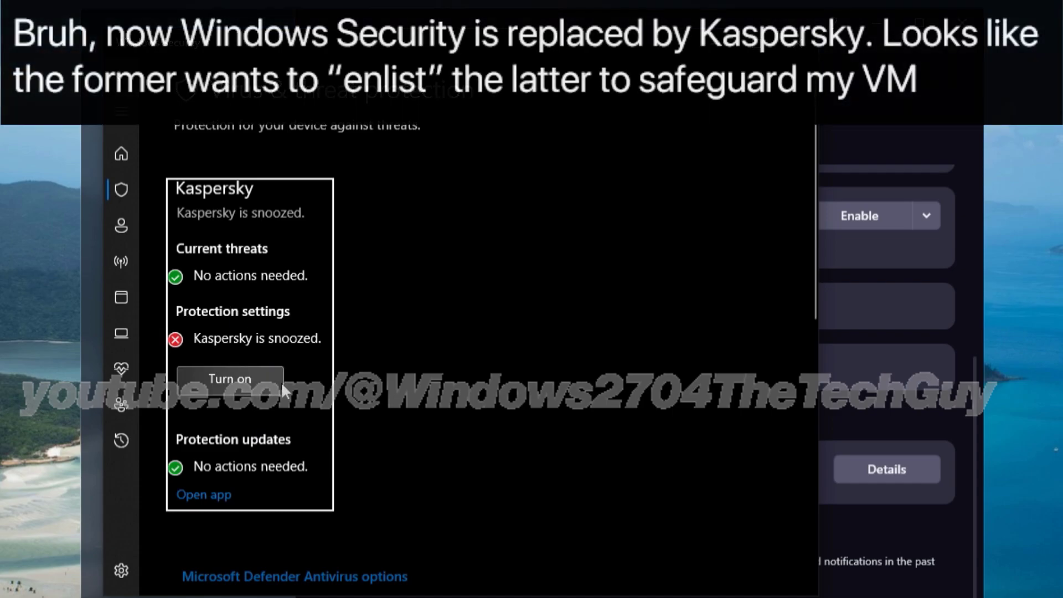
pyautogui.scroll(-3, 312, 360)
pyautogui.scroll(-5, 282, 390)
pyautogui.scroll(6, 280, 390)
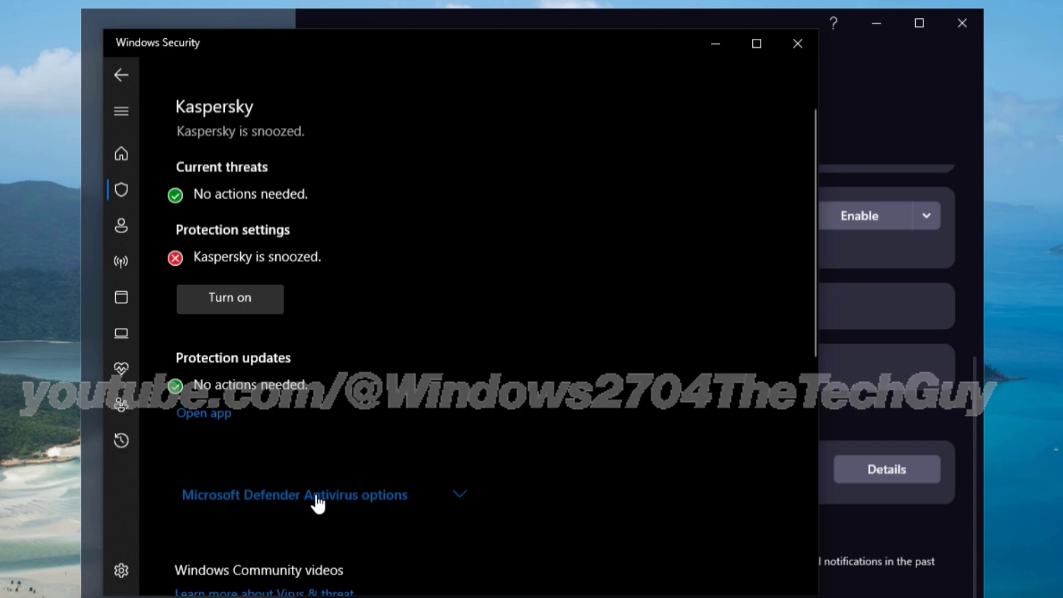
pyautogui.click(317, 503)
pyautogui.scroll(-8, 419, 431)
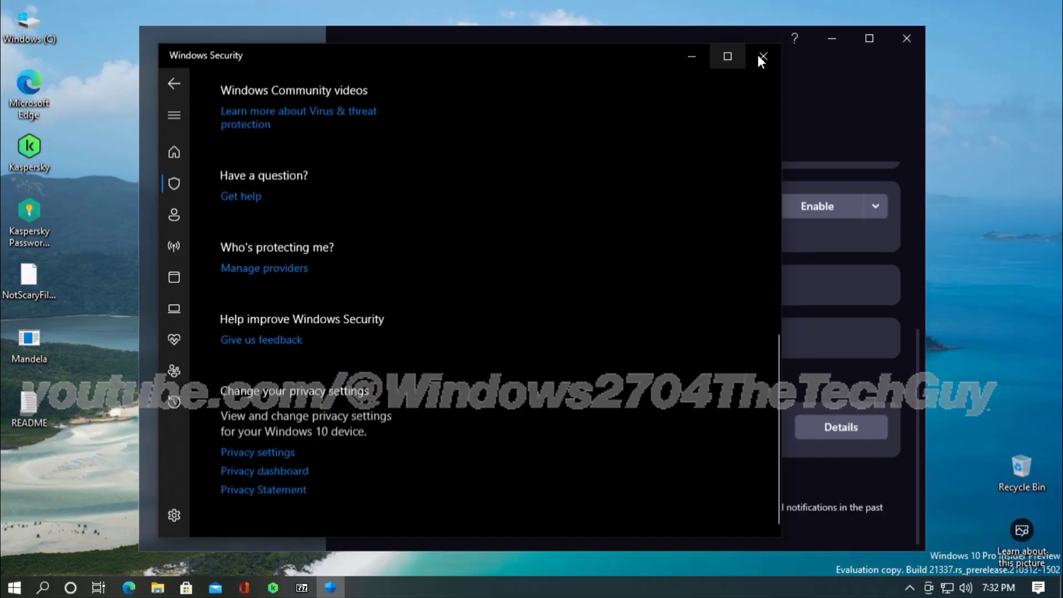
pyautogui.click(797, 43)
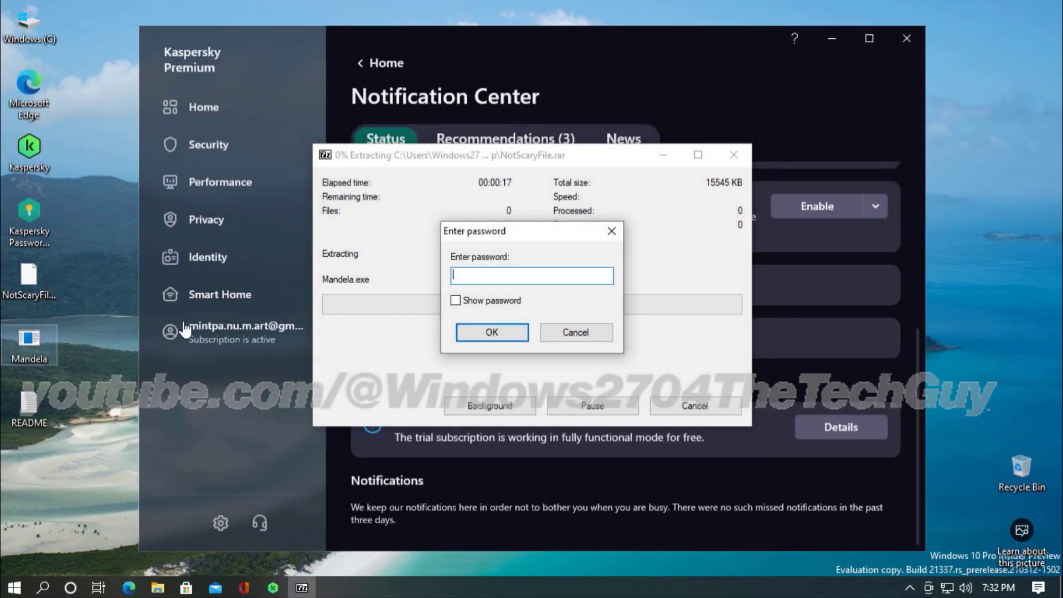
# - Enter the archive password for extracting Mandela.exe and exit Kaspersky from the system tray
pyautogui.write('*************')
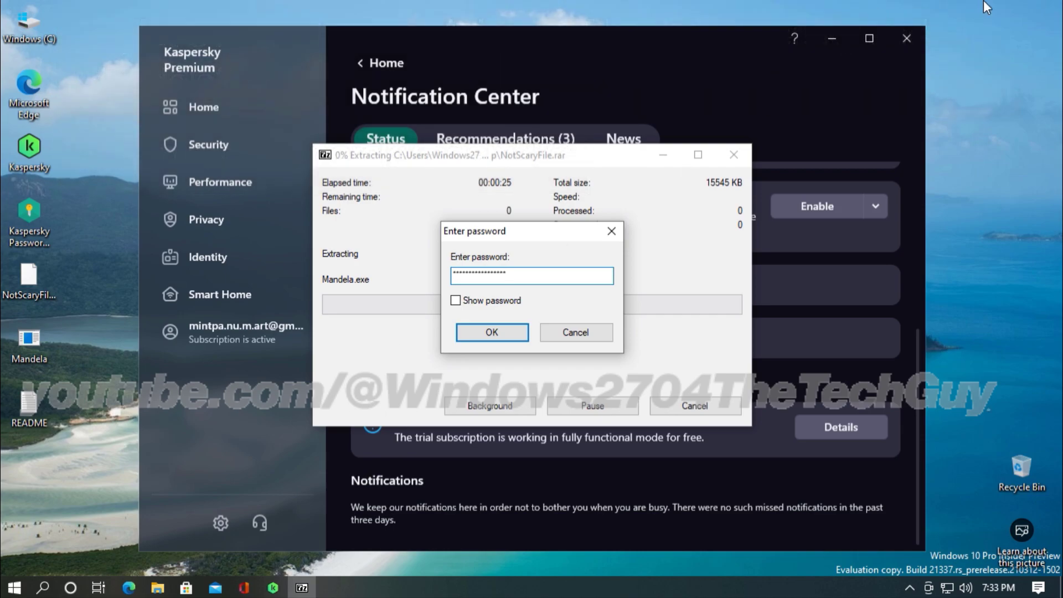
pyautogui.click(910, 588)
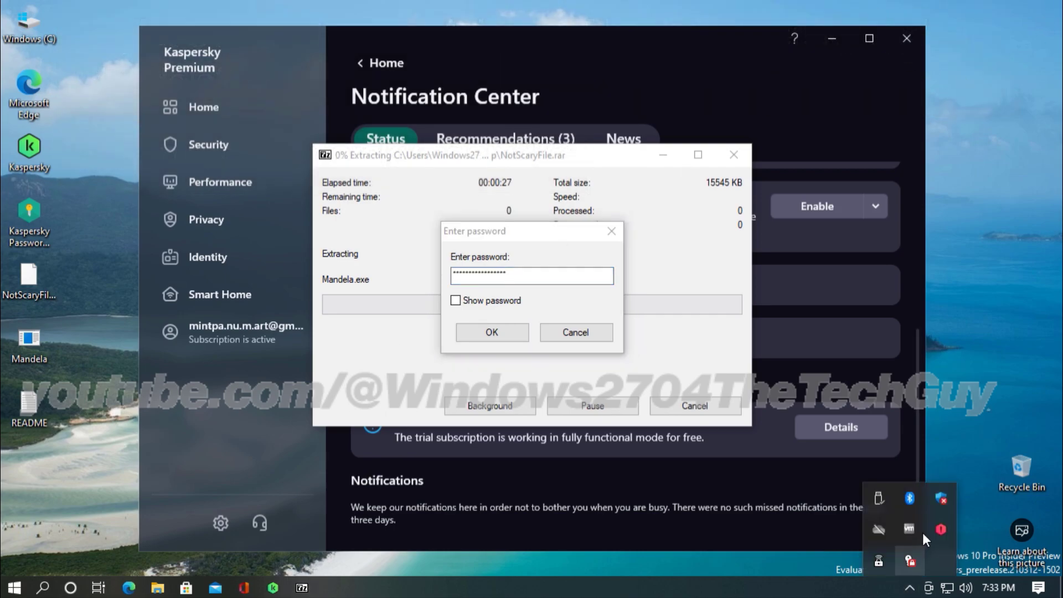
pyautogui.rightClick(937, 529)
pyautogui.click(944, 519)
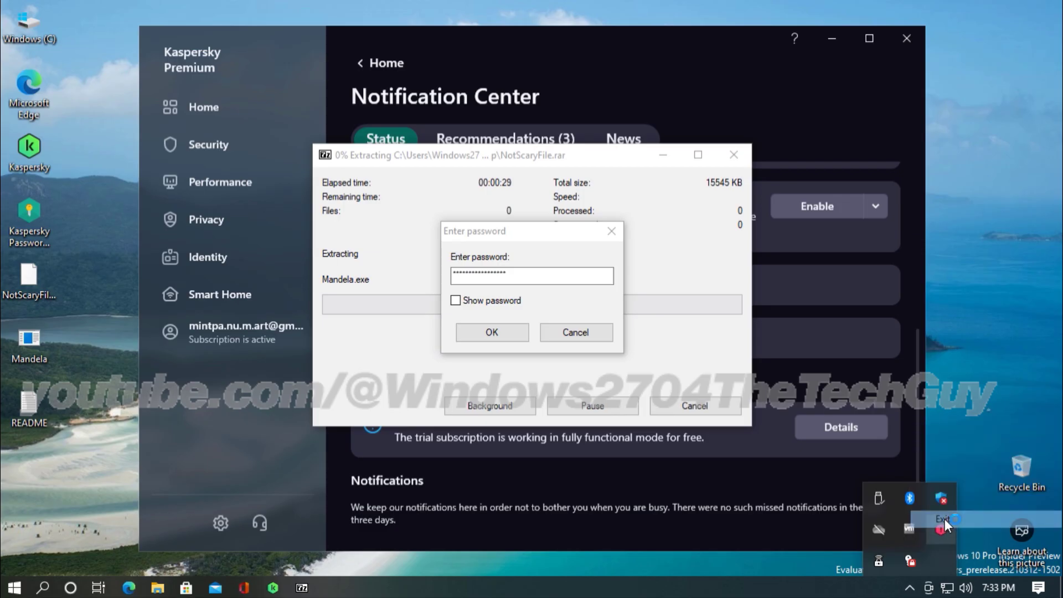
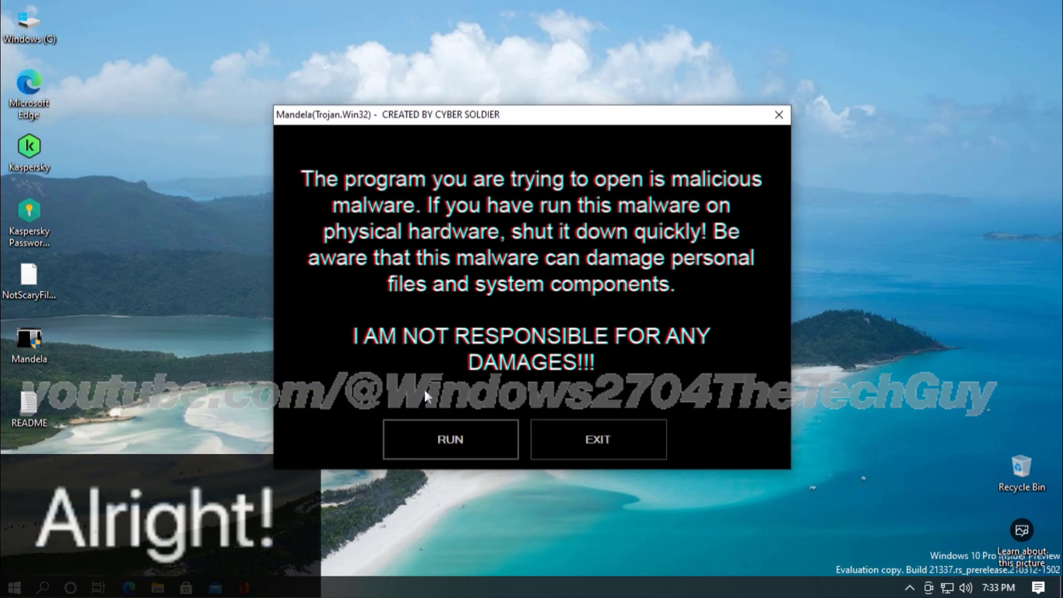
pyautogui.doubleClick(41, 230)
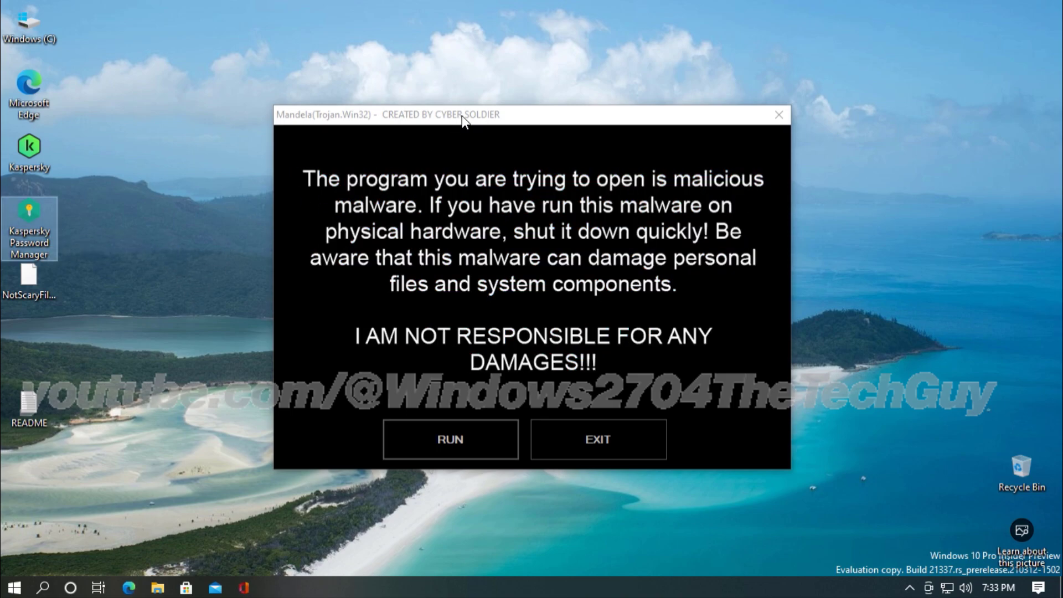
pyautogui.moveTo(464, 121); pyautogui.dragTo(408, 190)
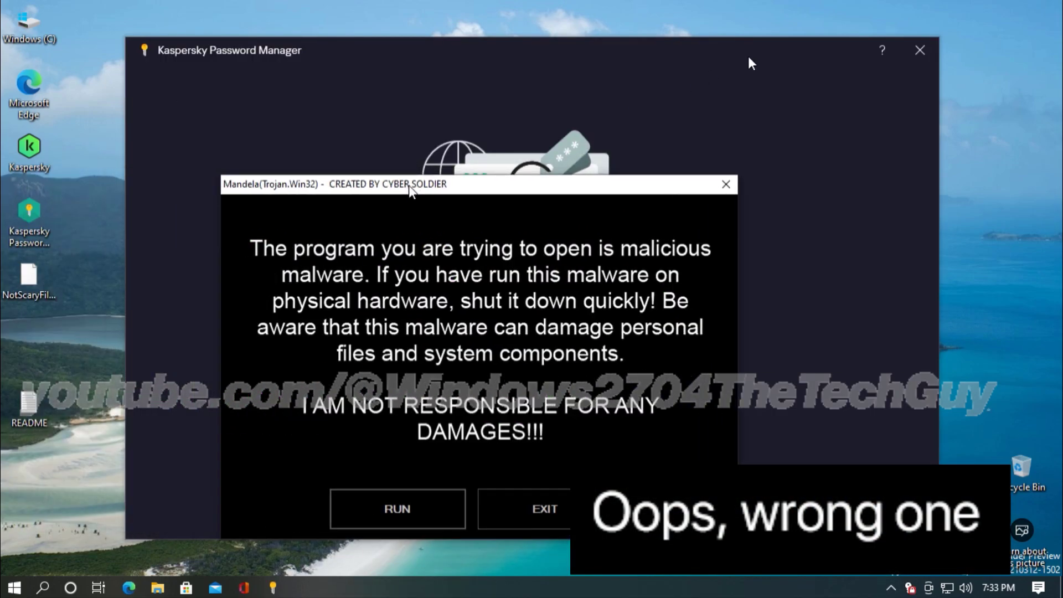
pyautogui.click(924, 56)
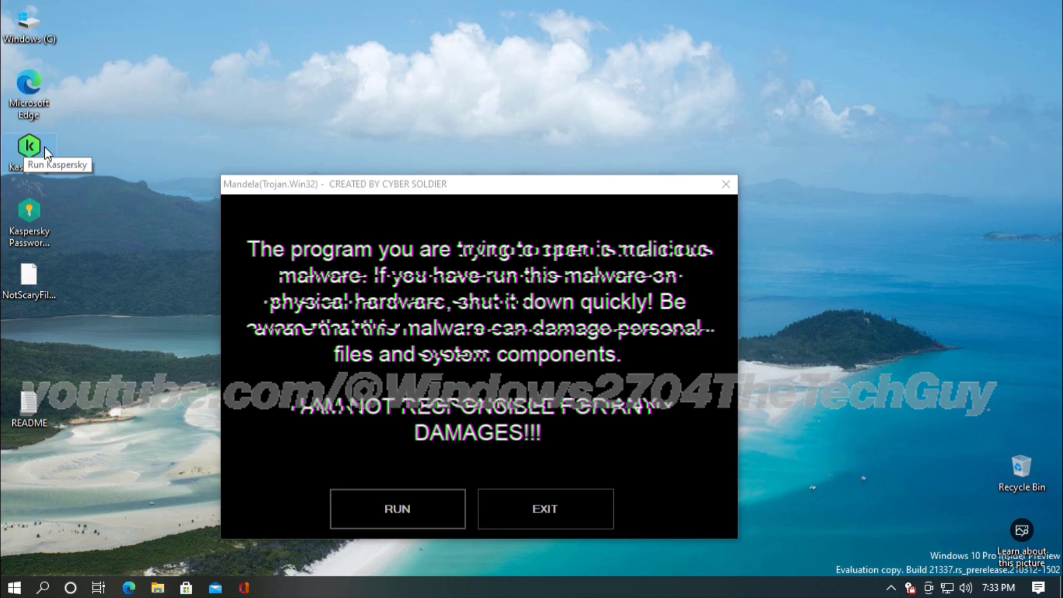
# - Move the Mandela warning window out of the way and open the security settings of Kaspersky Premium
pyautogui.moveTo(528, 186); pyautogui.dragTo(539, 367)
pyautogui.moveTo(464, 375); pyautogui.dragTo(434, 152)
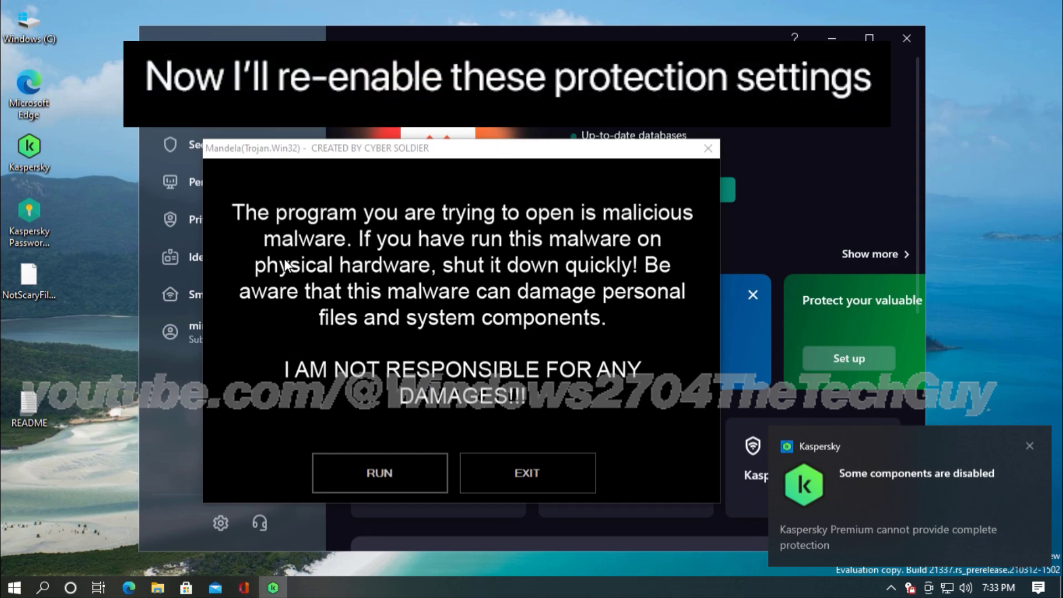
pyautogui.click(220, 522)
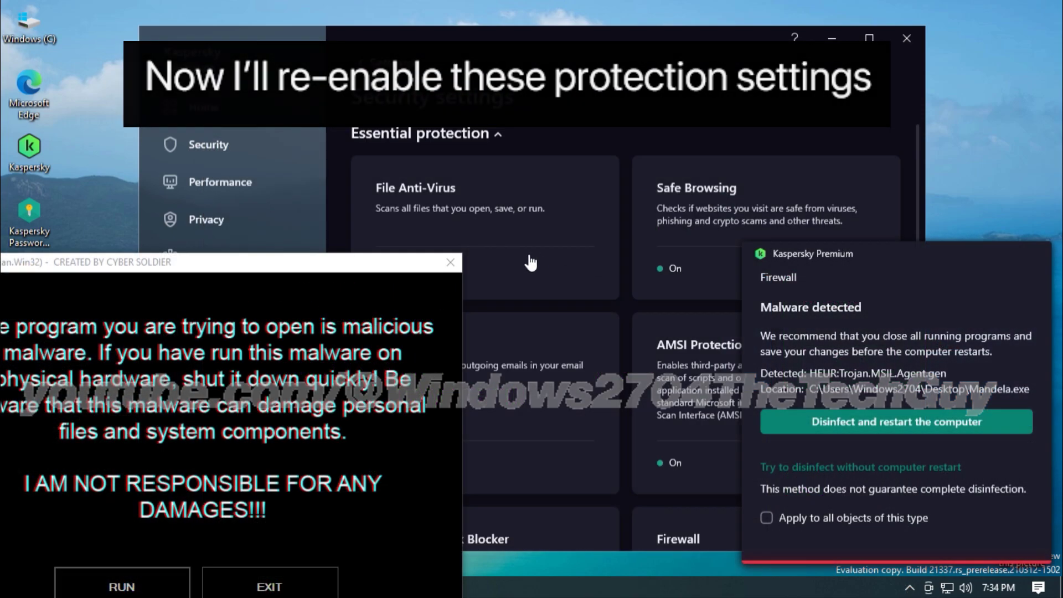
# - Run the malware from the Mandela warning window and accept its last warning while Kaspersky is active
pyautogui.moveTo(277, 265); pyautogui.dragTo(553, 72)
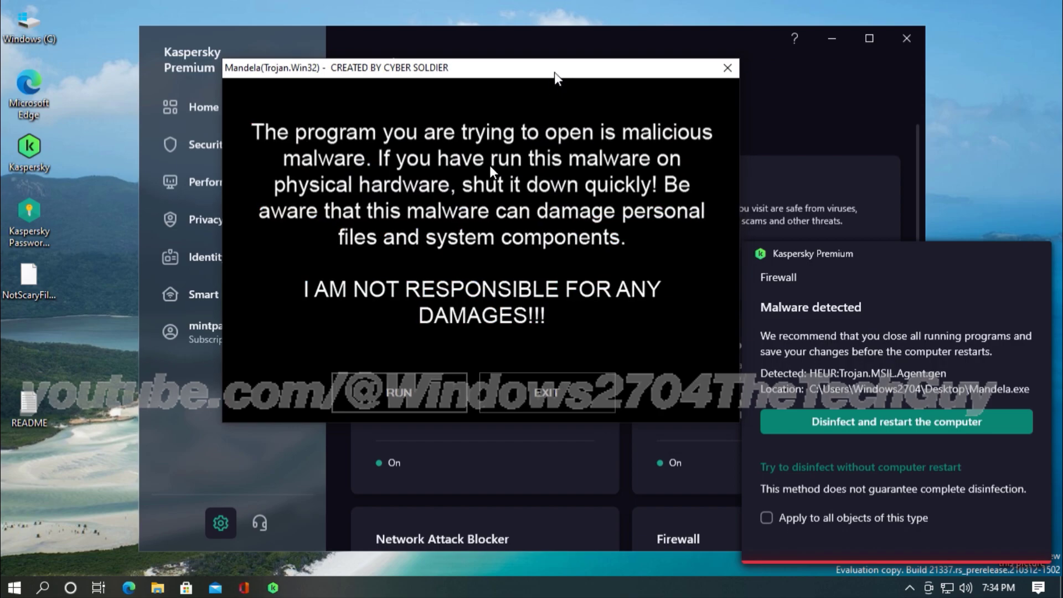
pyautogui.click(399, 394)
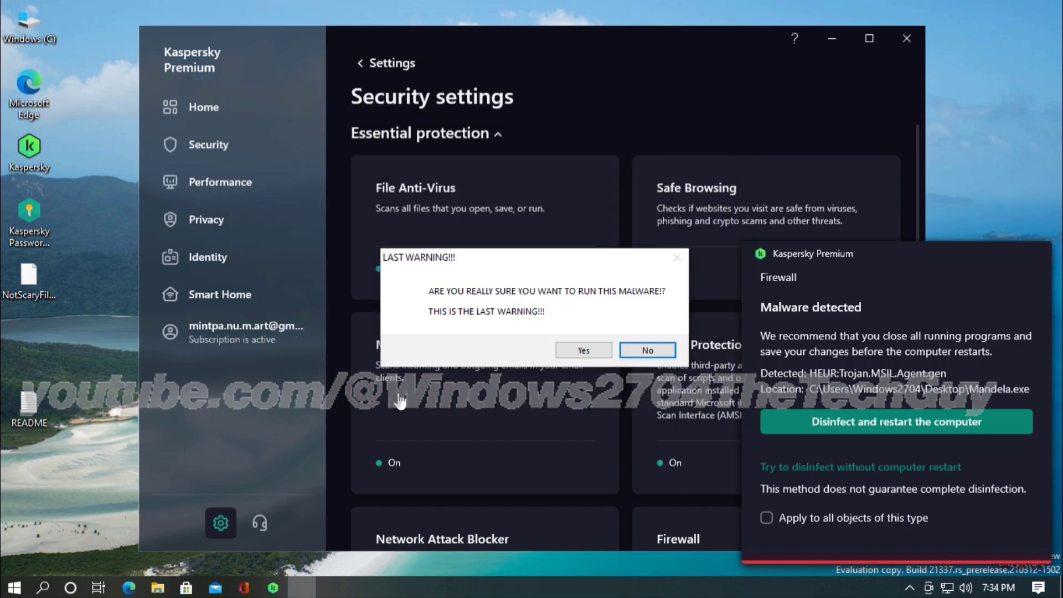
pyautogui.click(589, 352)
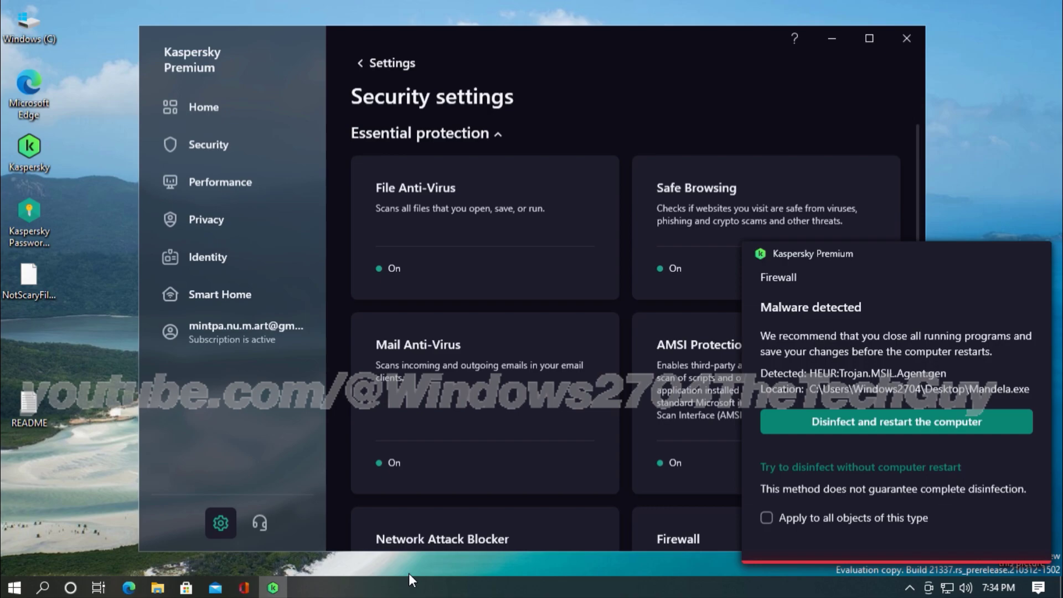
# - Open Task Manager and locate the Mandela.exe process in its detailed process list
pyautogui.moveTo(474, 58); pyautogui.dragTo(442, 37)
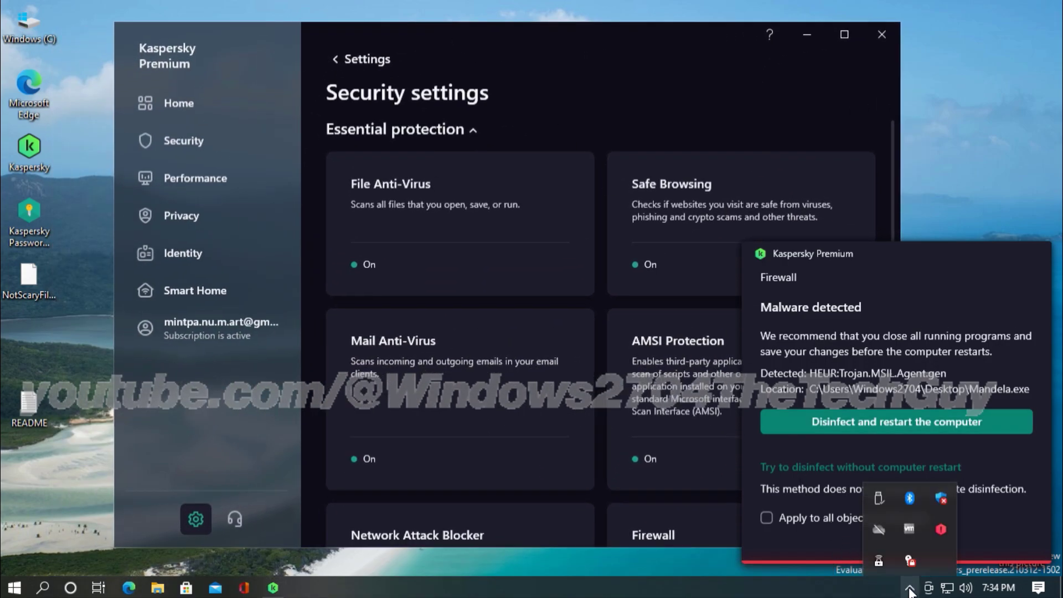
pyautogui.rightClick(630, 589)
pyautogui.click(674, 514)
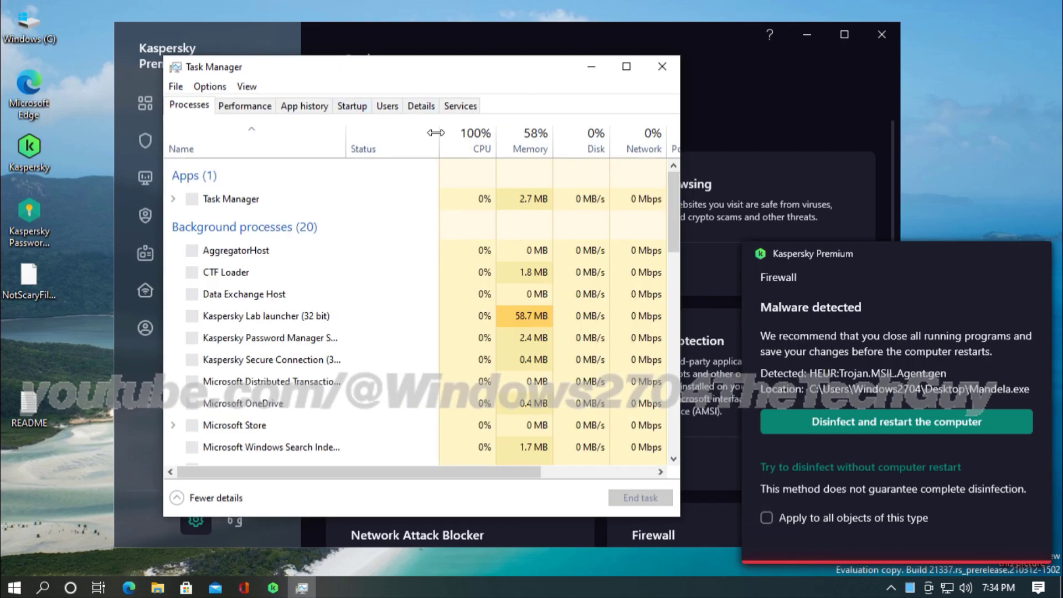
pyautogui.click(412, 111)
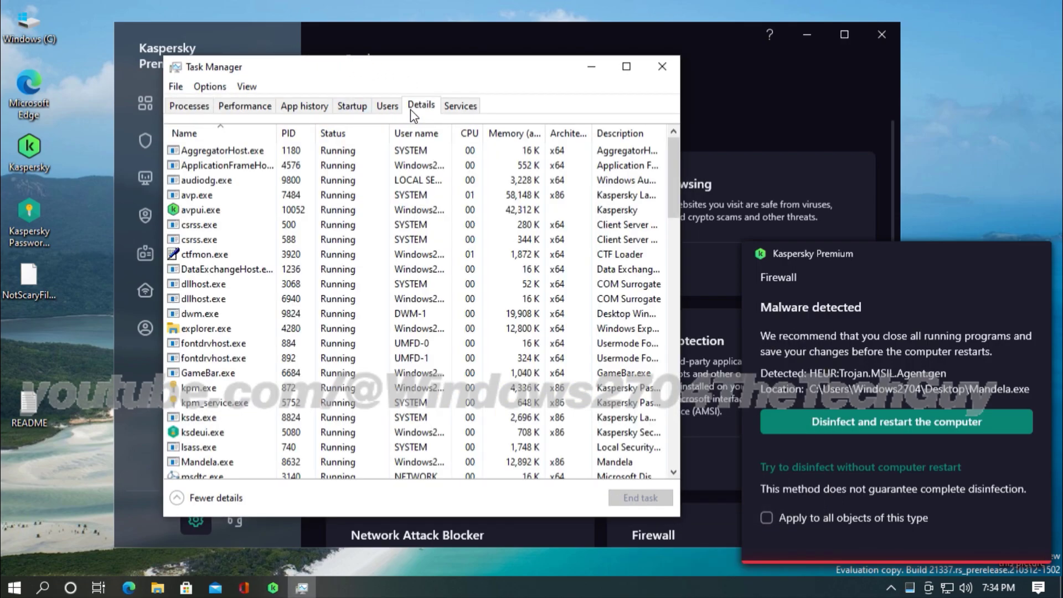
pyautogui.scroll(-7, 249, 249)
pyautogui.scroll(1, 249, 166)
pyautogui.click(252, 197)
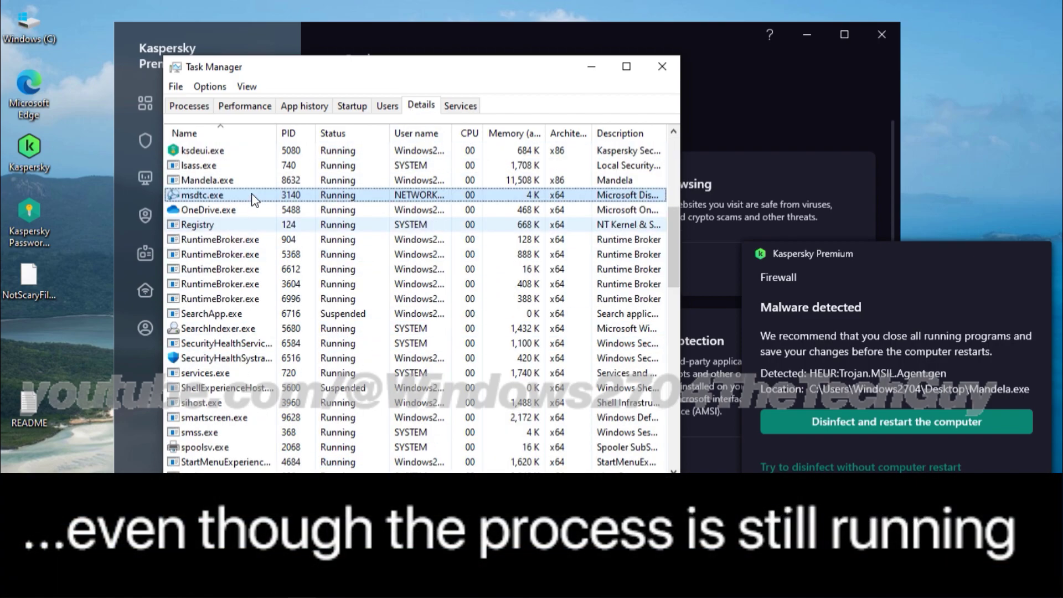
pyautogui.click(400, 180)
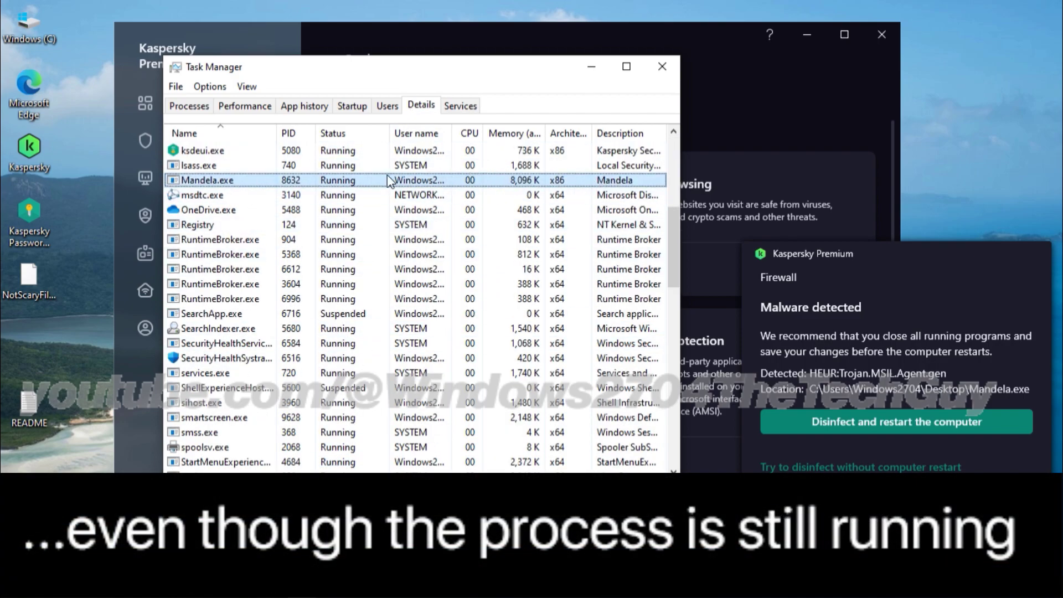
# - Disinfect the detected Mandela.exe threat with a computer restart, applying the choice to all objects of this type
pyautogui.moveTo(329, 74); pyautogui.dragTo(227, 97)
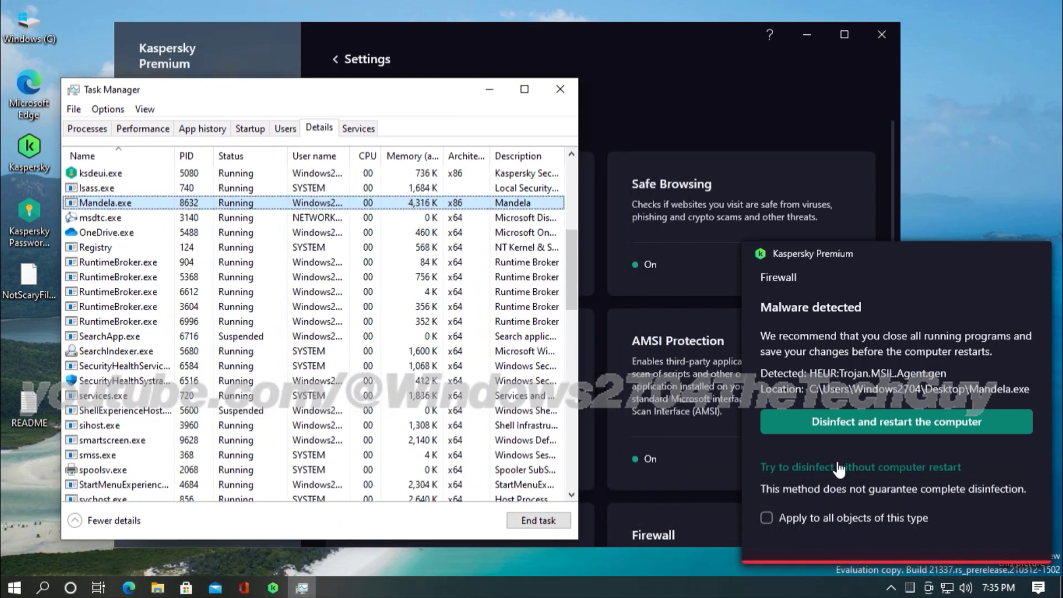
pyautogui.click(858, 522)
pyautogui.click(873, 425)
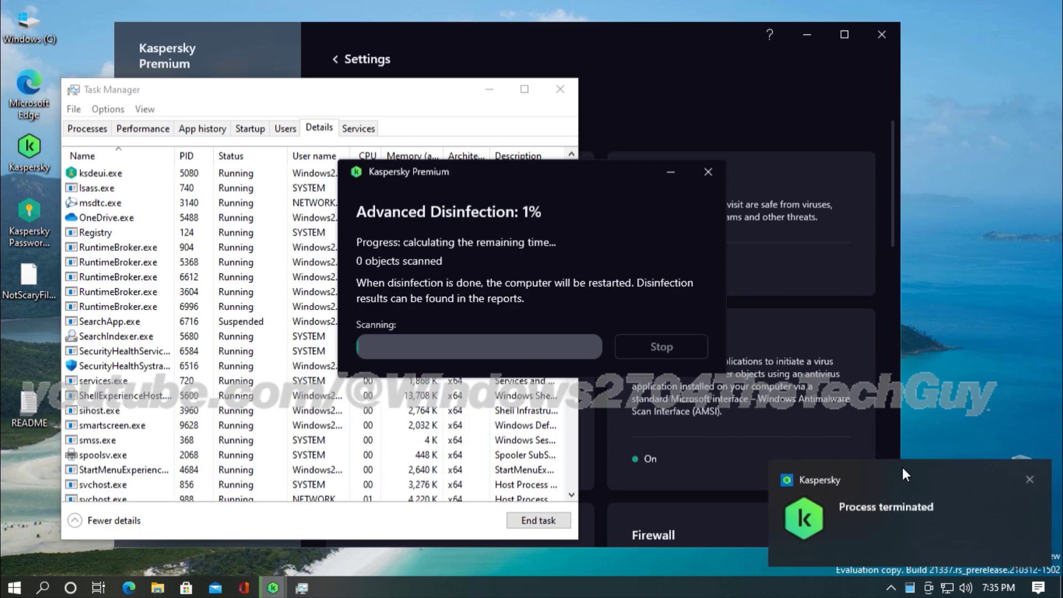
# - Dismiss the process notification and close the Advanced Disinfection and Task Manager windows
pyautogui.click(1030, 476)
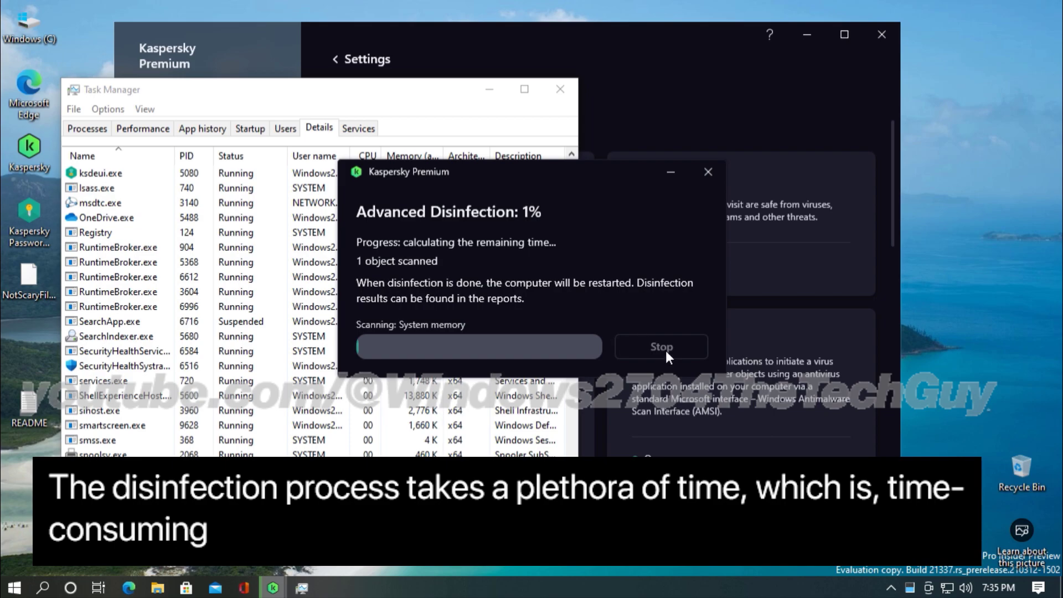
pyautogui.click(708, 175)
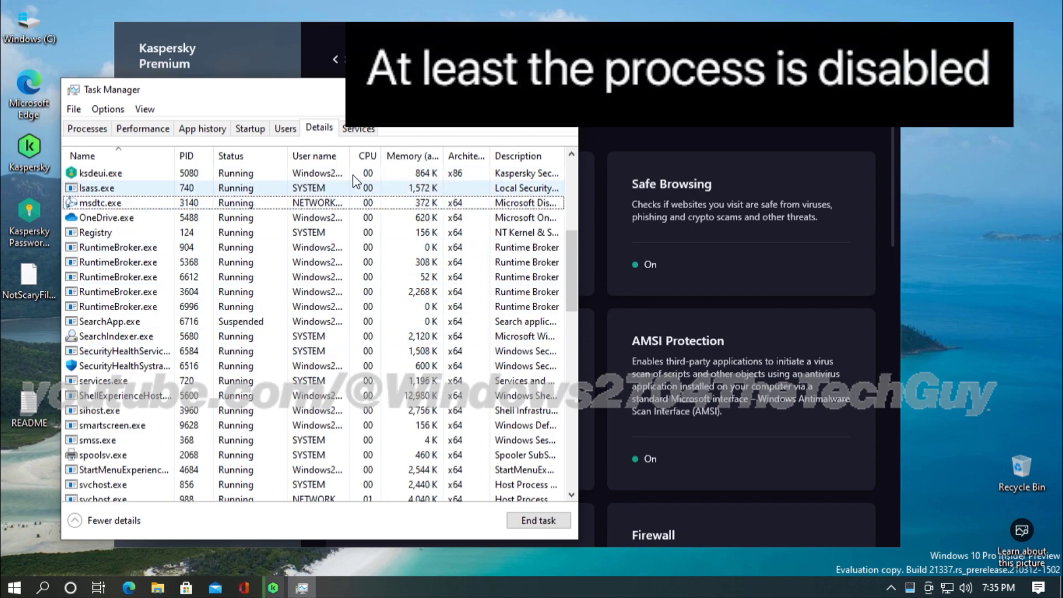
pyautogui.click(564, 88)
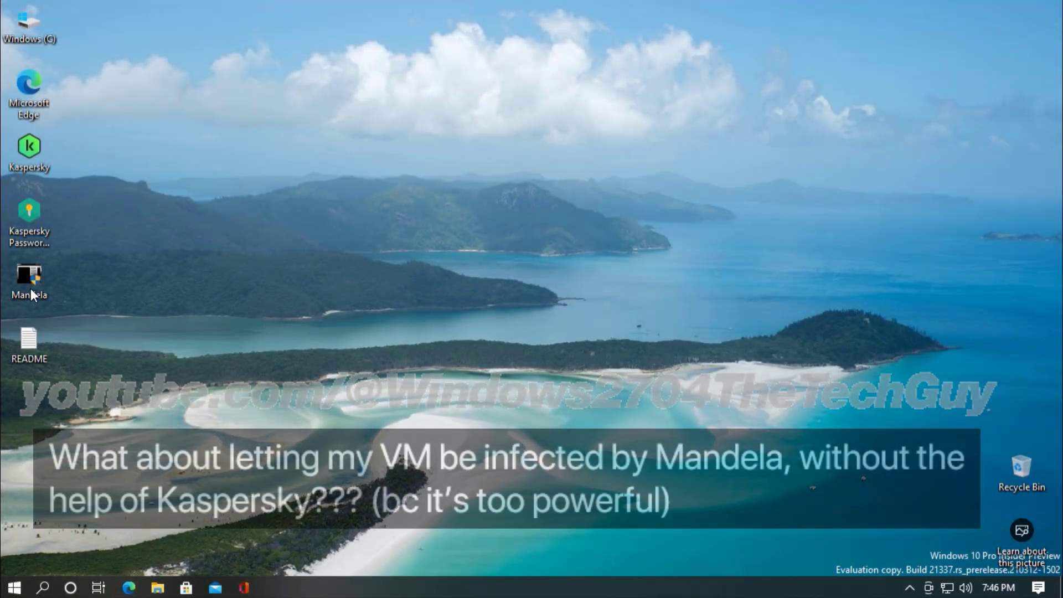
# - Run Mandela.exe from the desktop without Kaspersky, allowing it to change the device and accepting its last warning
pyautogui.doubleClick(31, 289)
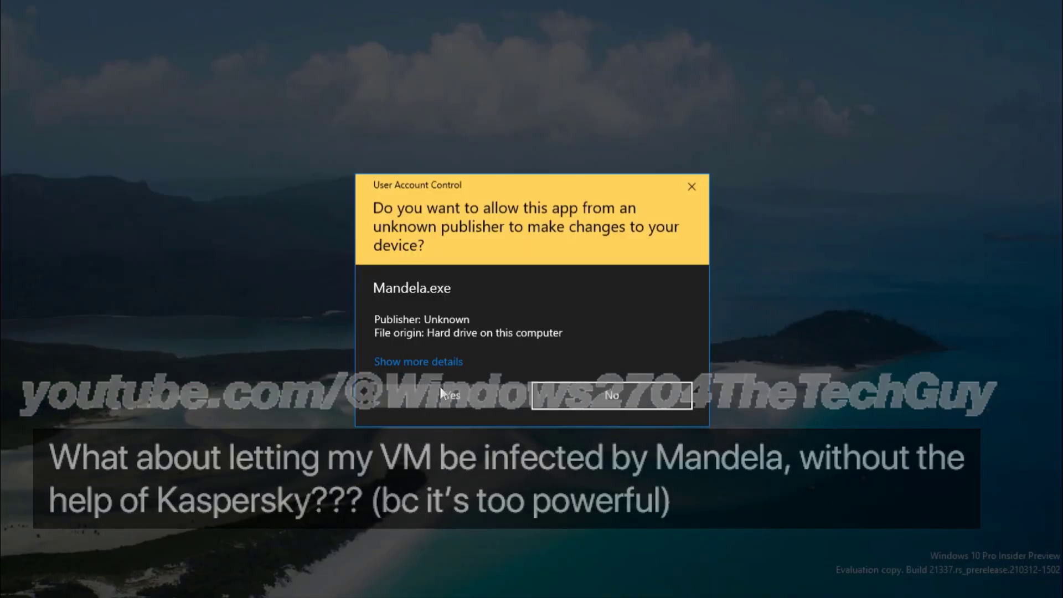
pyautogui.click(441, 389)
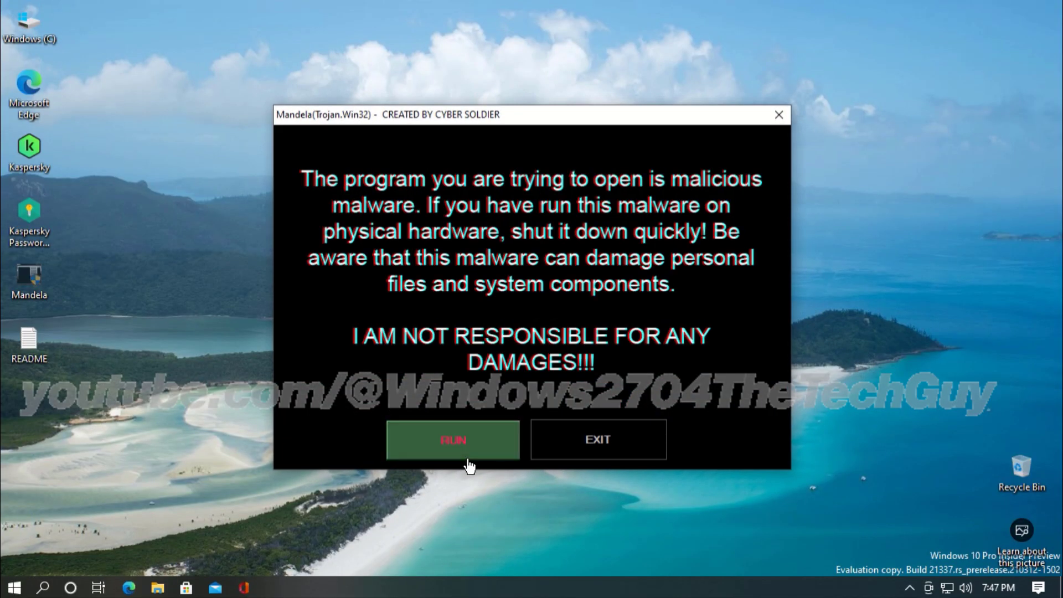
pyautogui.click(468, 465)
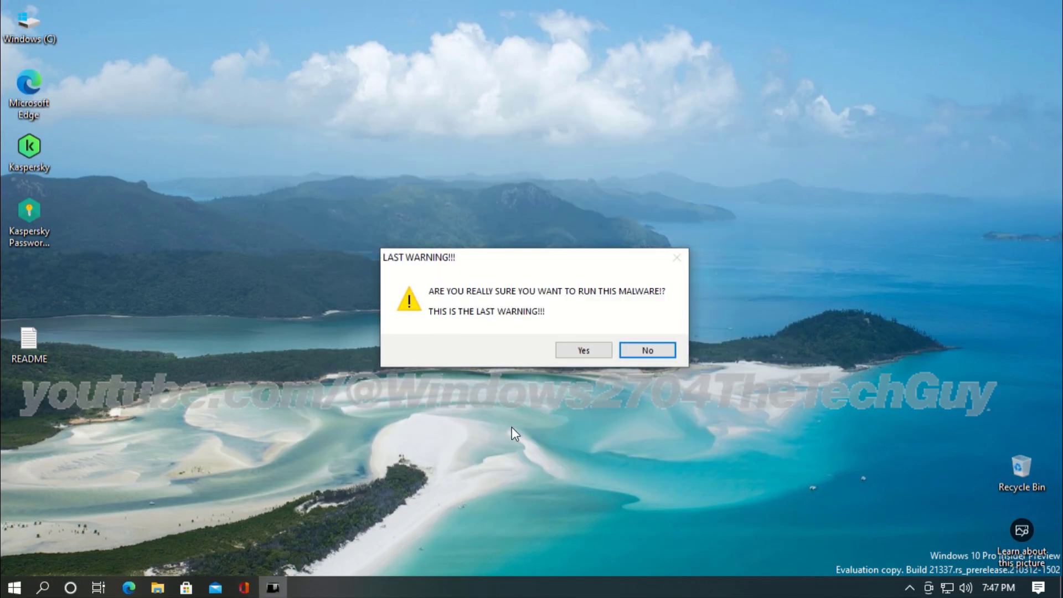
pyautogui.click(582, 353)
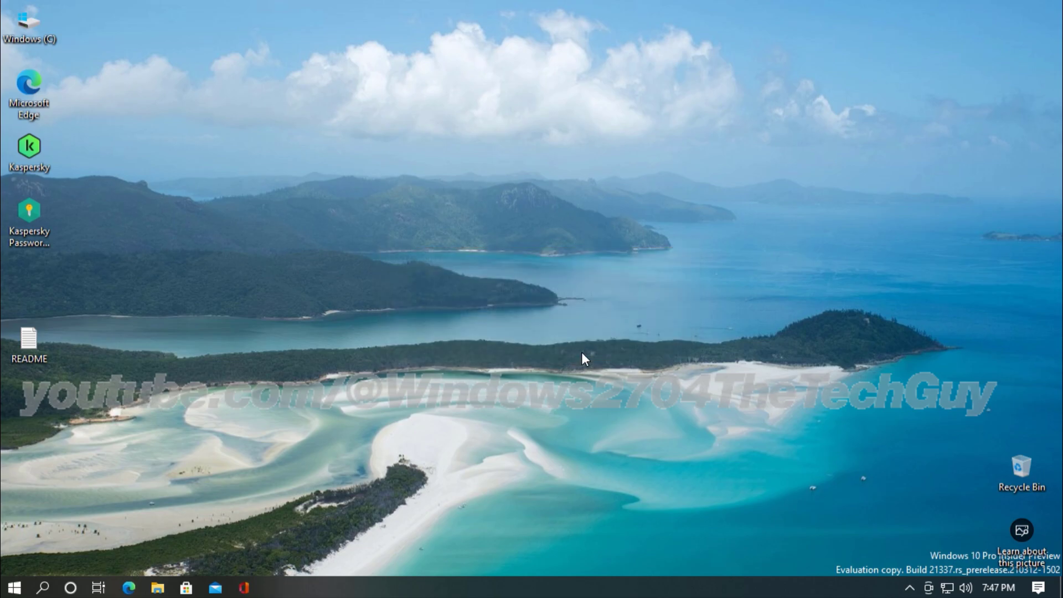